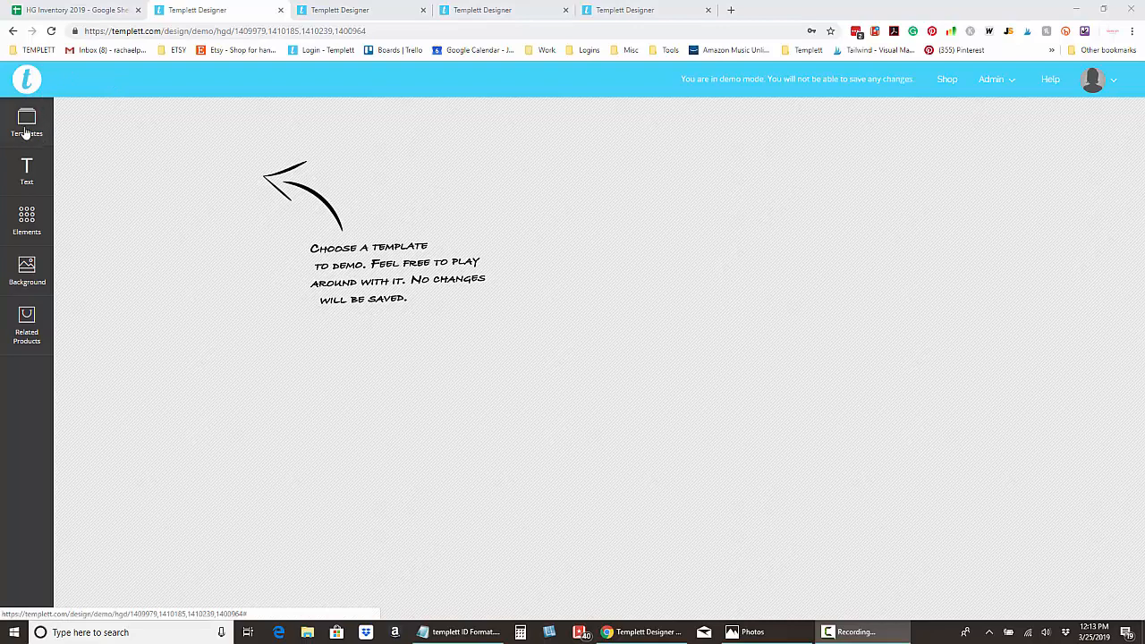
# Open the Templates panel to list the available designs.
pyautogui.click(32, 134)
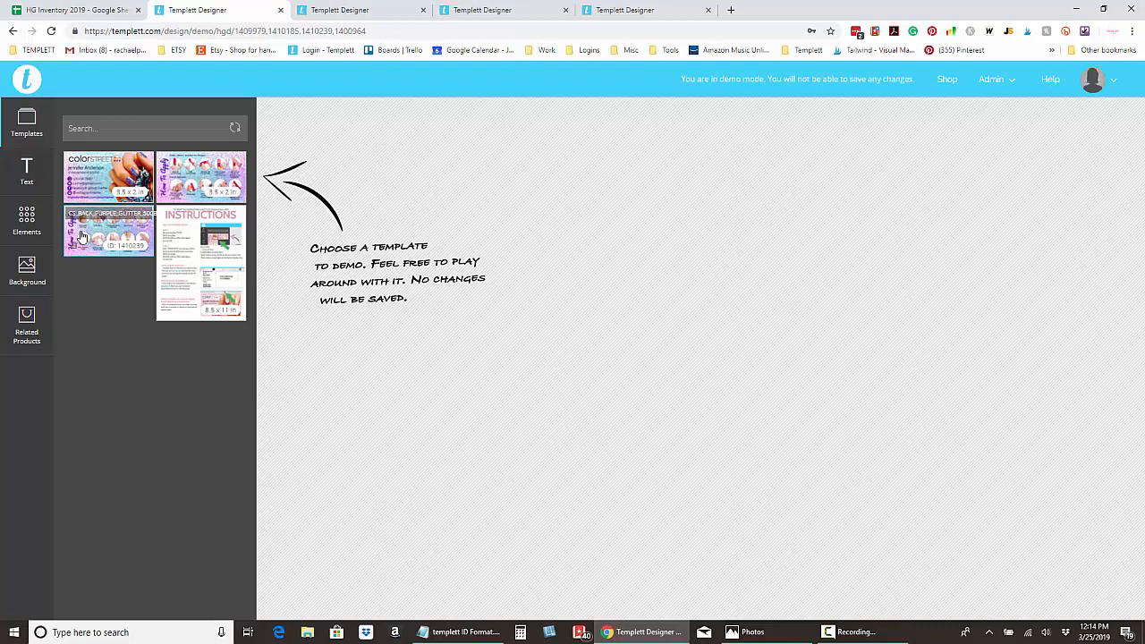
# Load the Color Street business card template and zoom the card to about 360%.
pyautogui.click(88, 185)
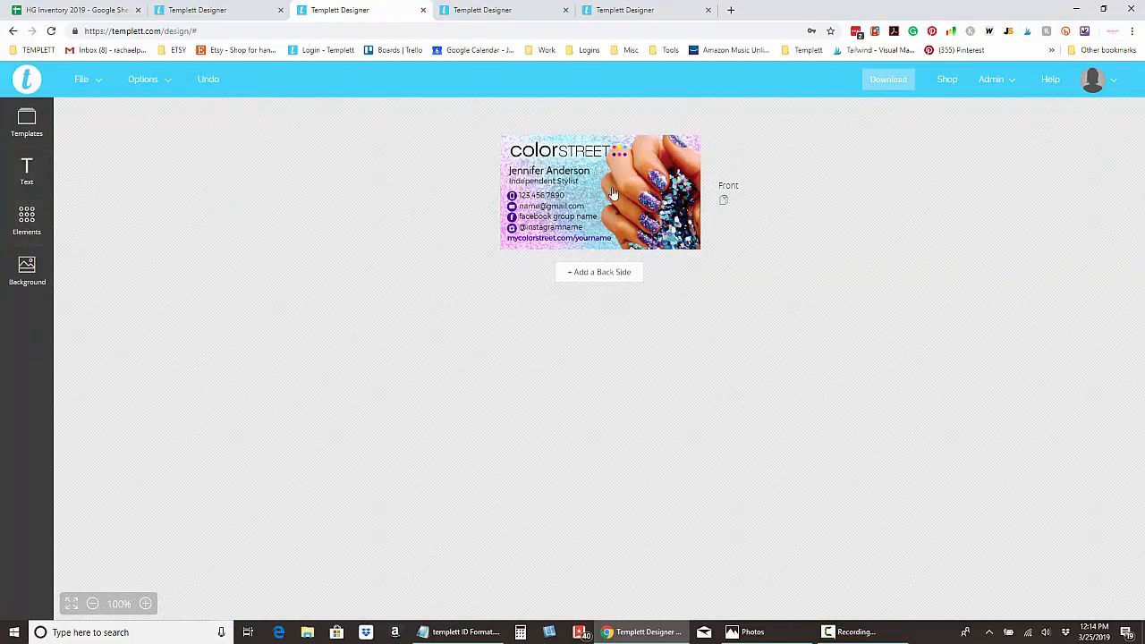
pyautogui.click(147, 605)
pyautogui.click(148, 604)
pyautogui.click(148, 605)
pyautogui.click(148, 605)
pyautogui.click(148, 605)
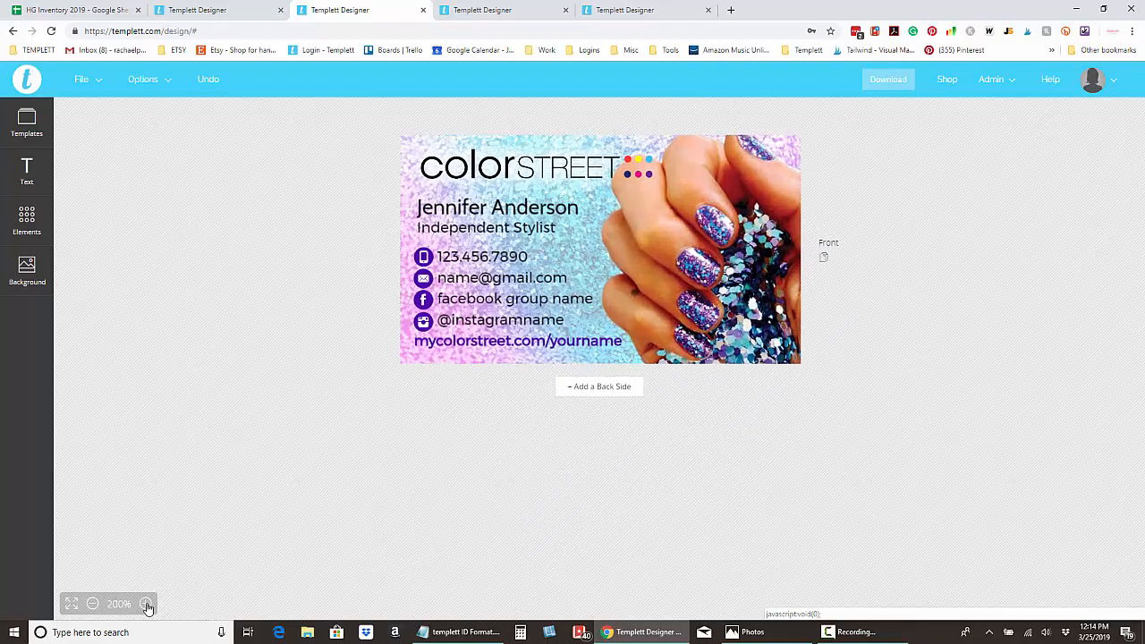
pyautogui.click(148, 604)
pyautogui.click(147, 605)
pyautogui.click(148, 605)
pyautogui.click(148, 604)
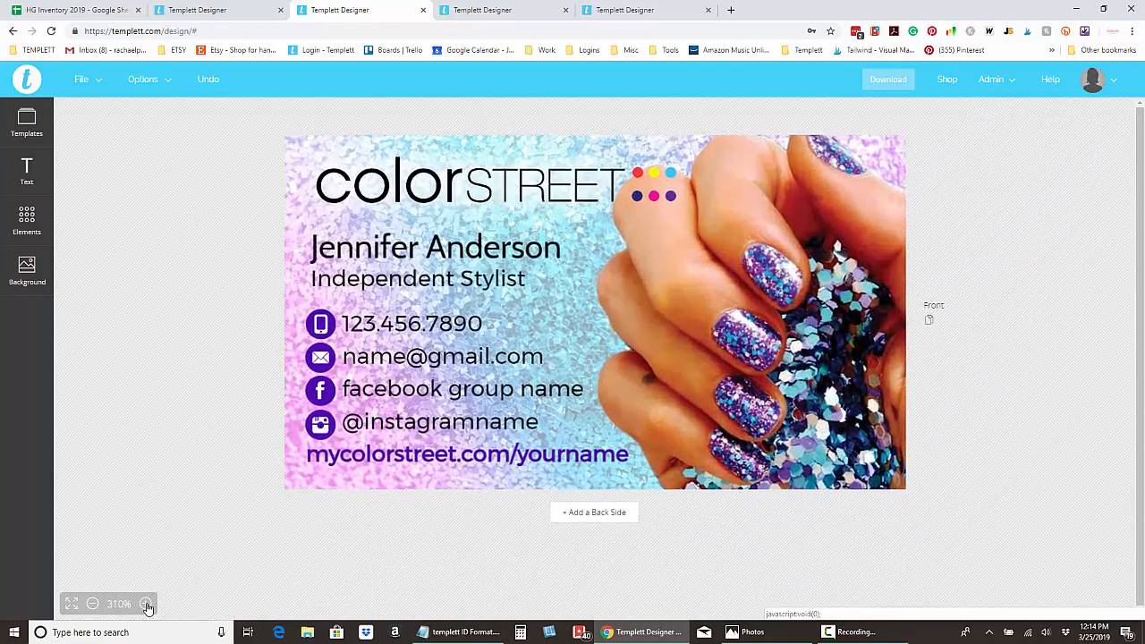
pyautogui.click(148, 605)
pyautogui.click(147, 604)
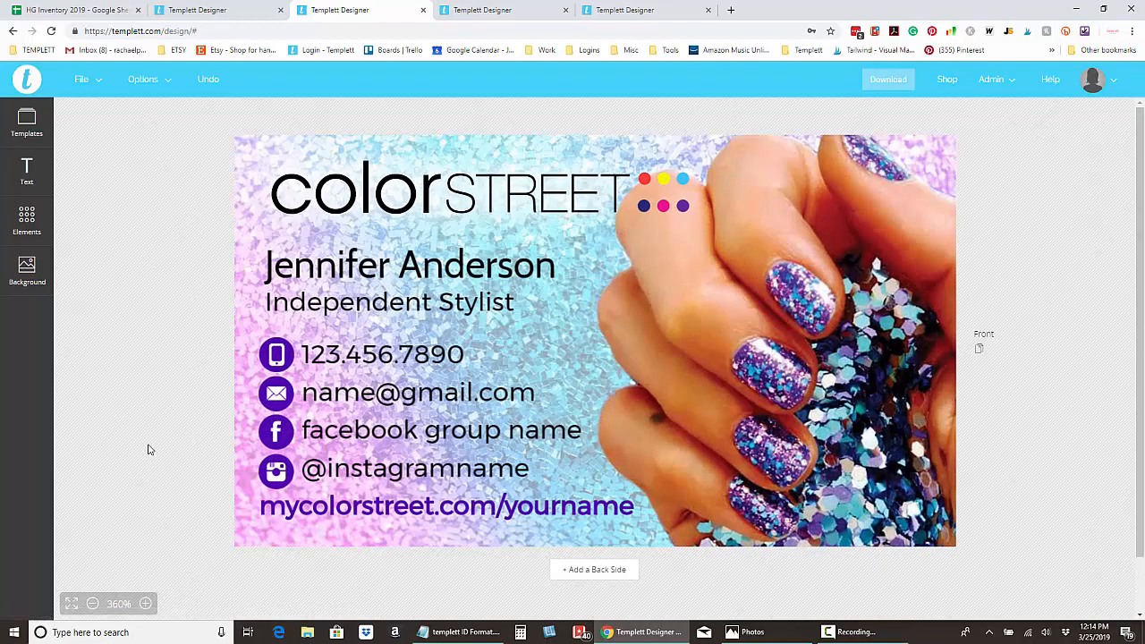
# Erase the placeholder surname on the name line and type a new surname.
pyautogui.click(429, 275)
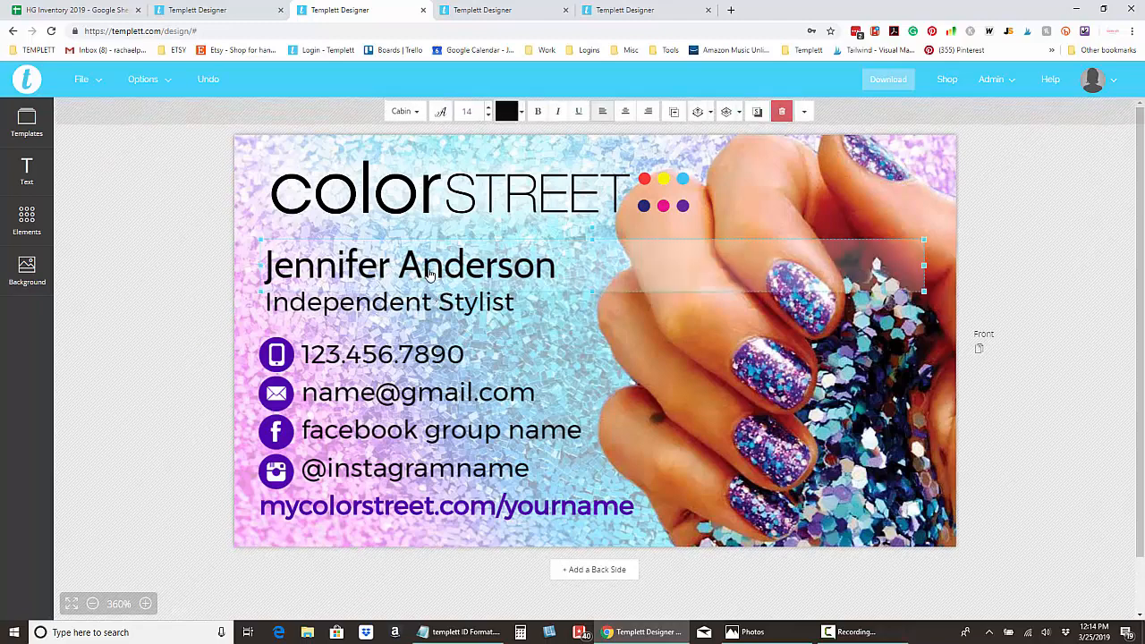
pyautogui.click(589, 266)
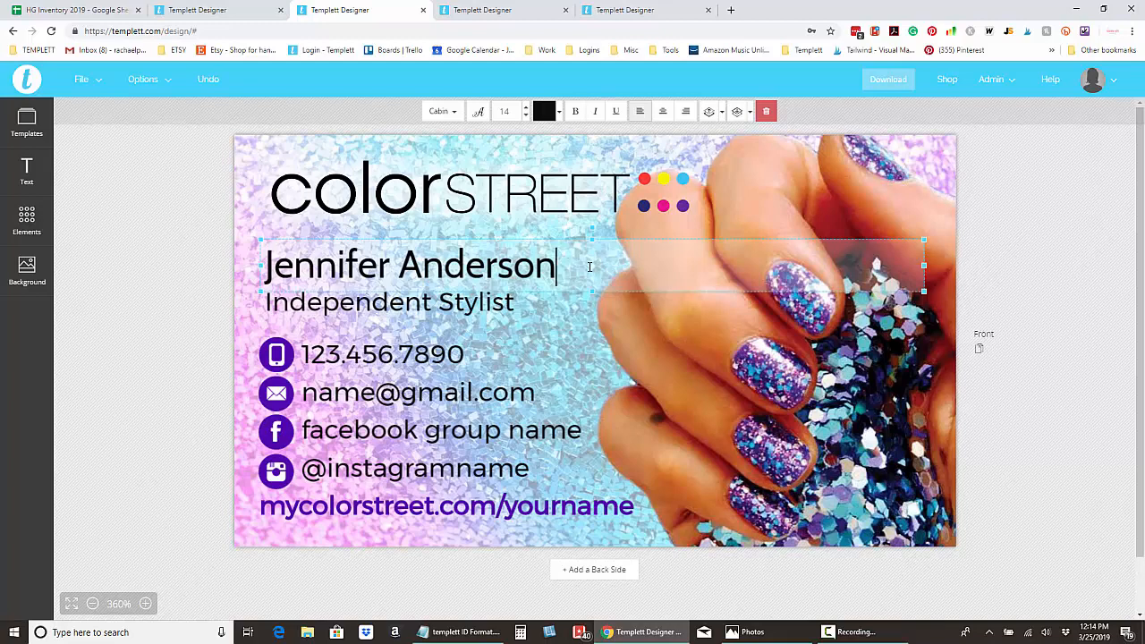
pyautogui.press('BackSpace')
pyautogui.press('BackSpace')
pyautogui.press('BackSpace')
pyautogui.press('BackSpace')
pyautogui.press('BackSpace')
pyautogui.press('BackSpace')
pyautogui.press('BackSpace')
pyautogui.press('BackSpace')
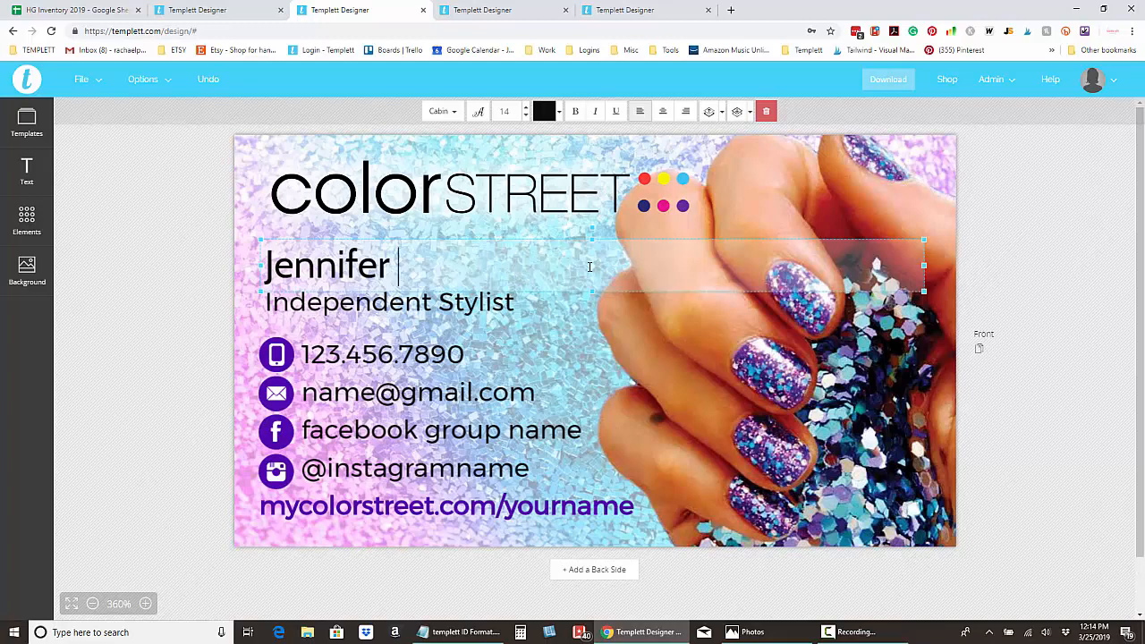
pyautogui.write('Smith')
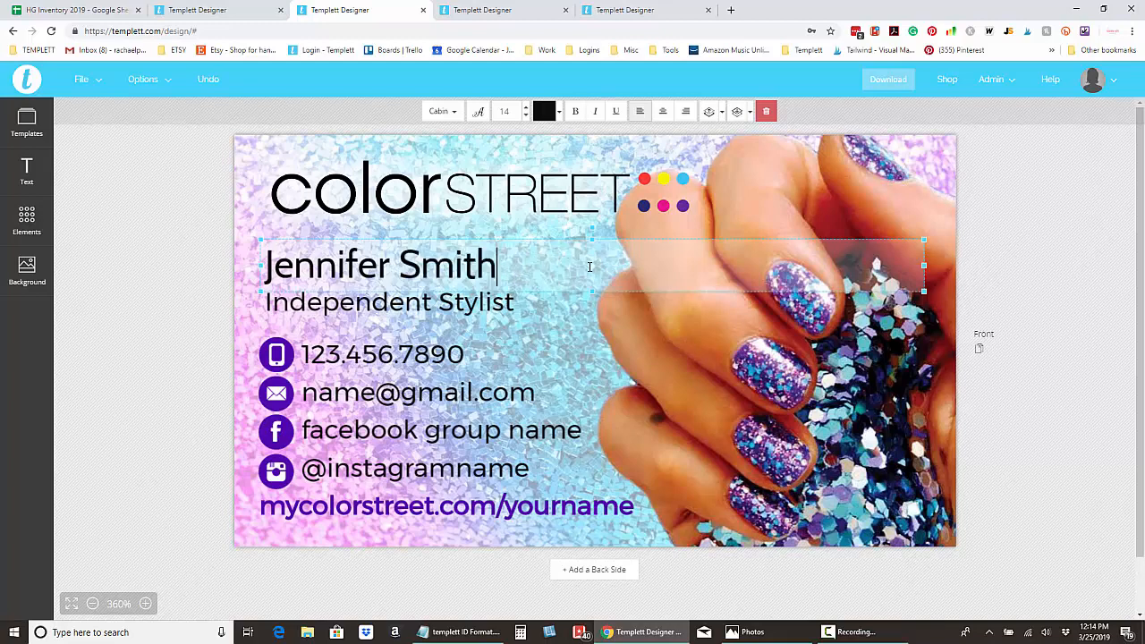
pyautogui.click(161, 271)
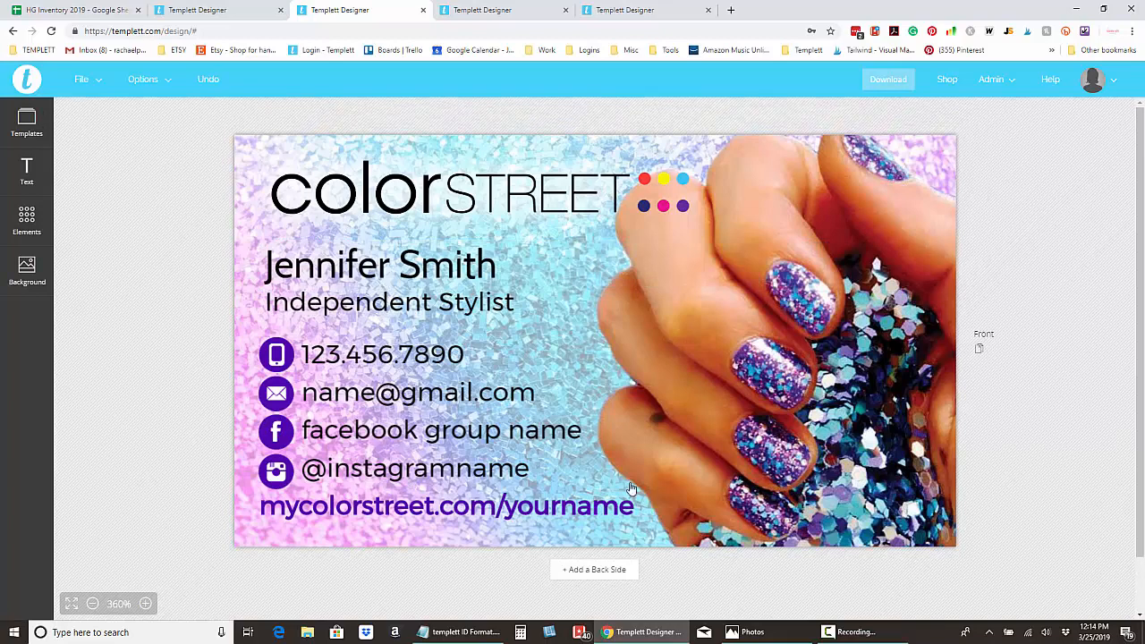
pyautogui.click(386, 271)
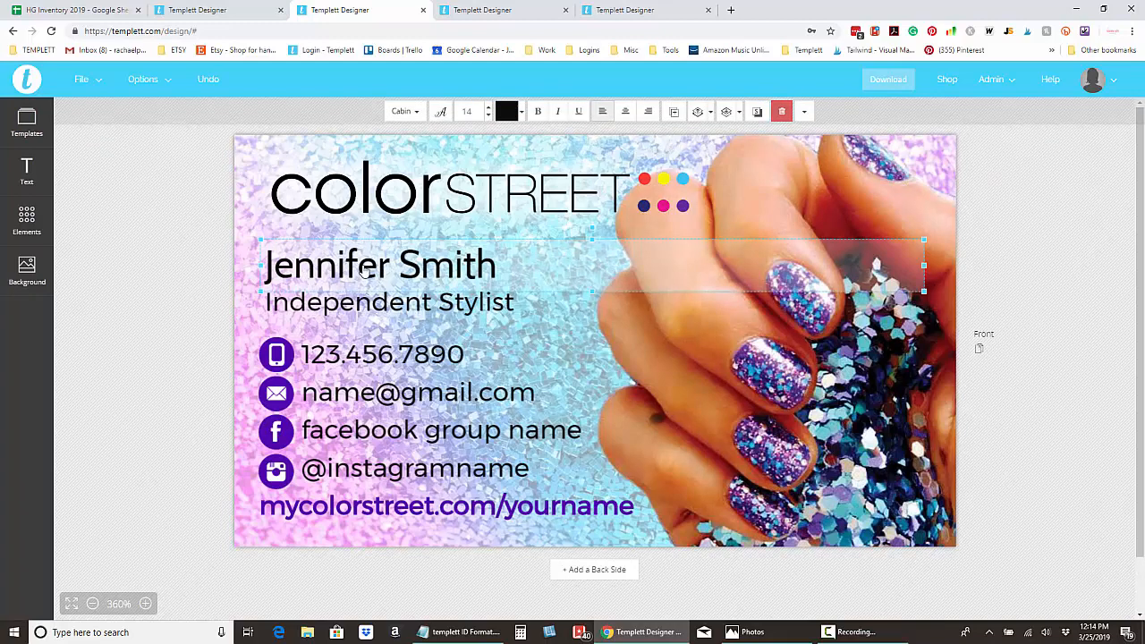
# Set the whole name line to the Courgette font in pink.
pyautogui.click(361, 269)
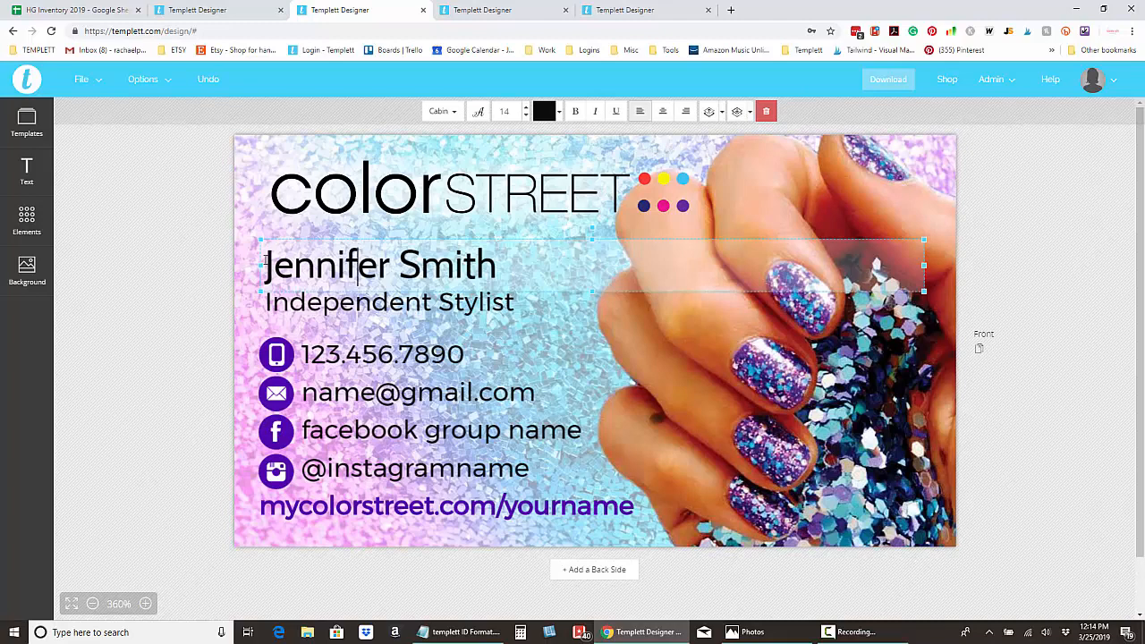
pyautogui.moveTo(265, 259); pyautogui.dragTo(493, 268)
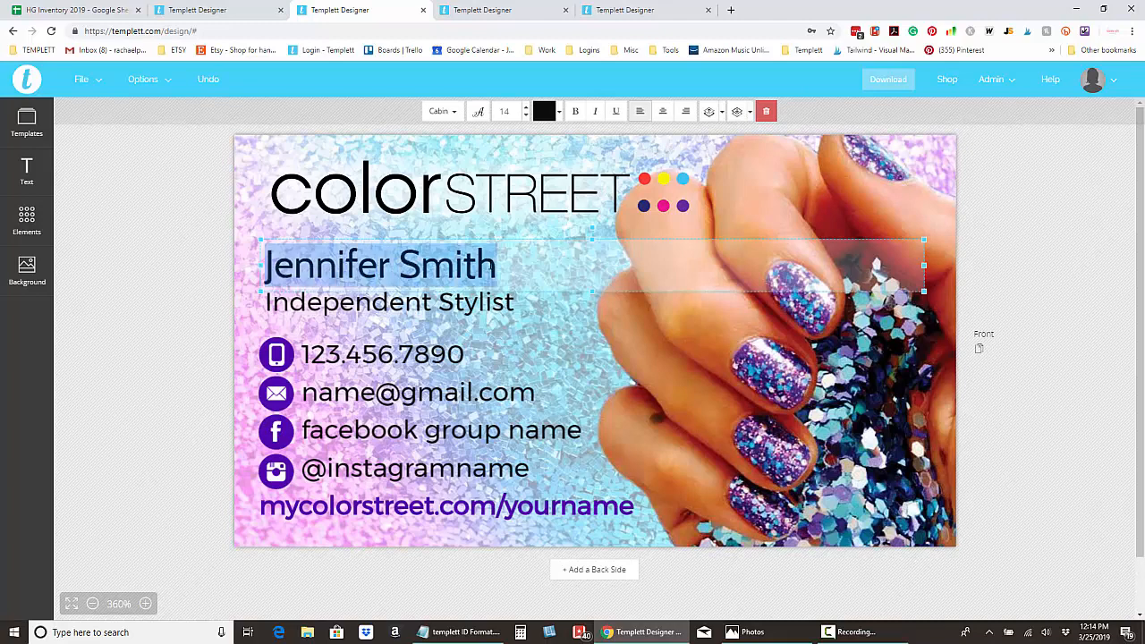
pyautogui.click(455, 114)
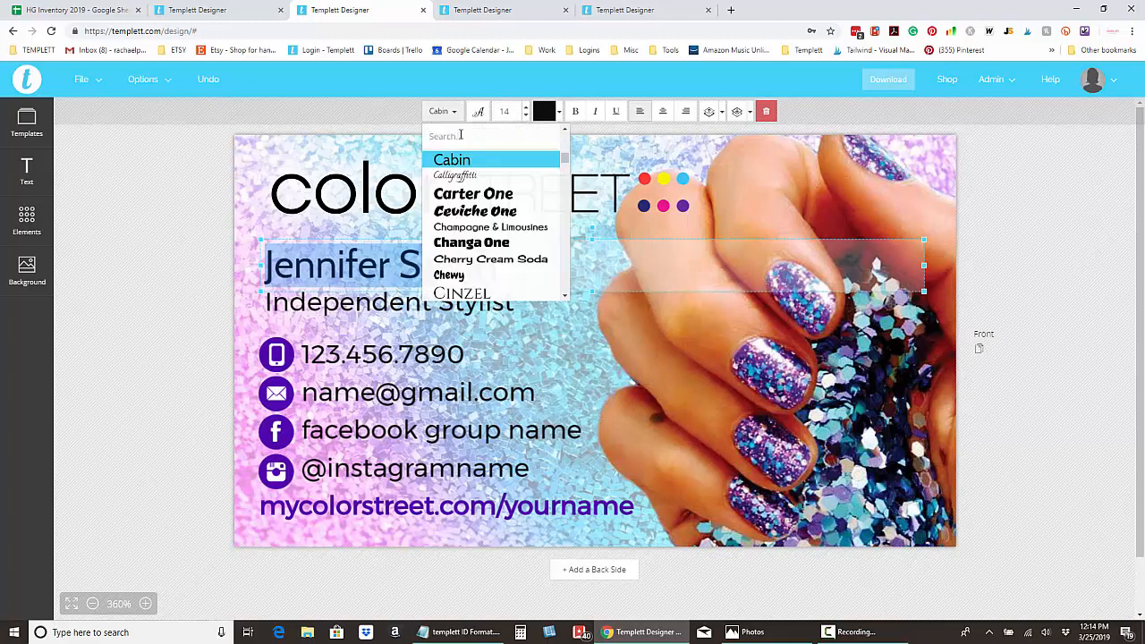
pyautogui.scroll(-3, 487, 229)
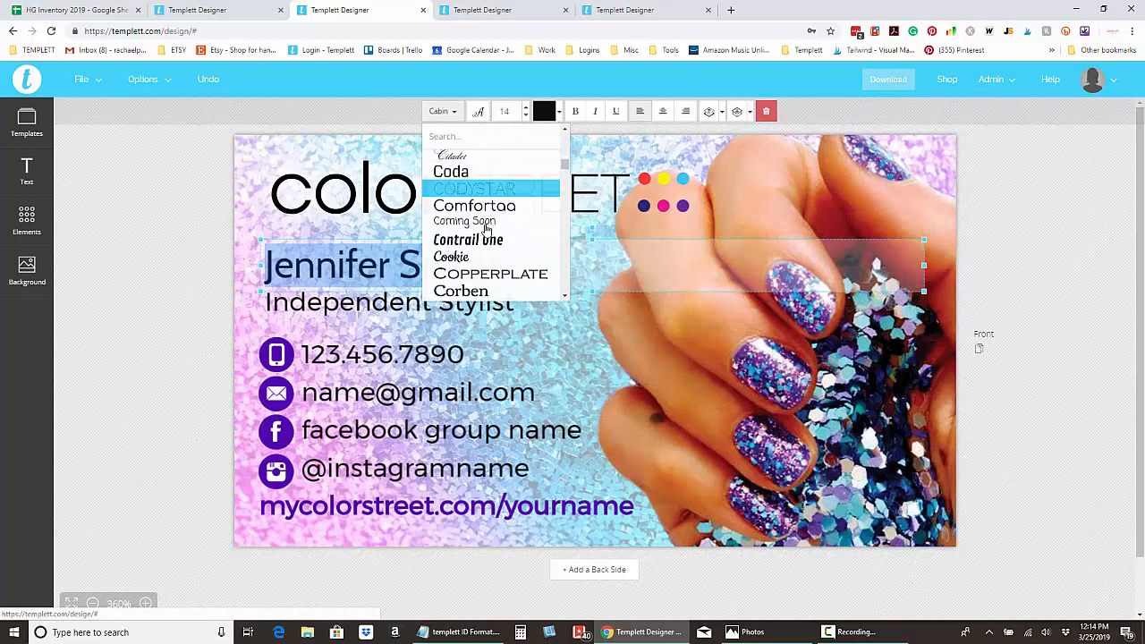
pyautogui.scroll(-3, 488, 229)
pyautogui.click(486, 230)
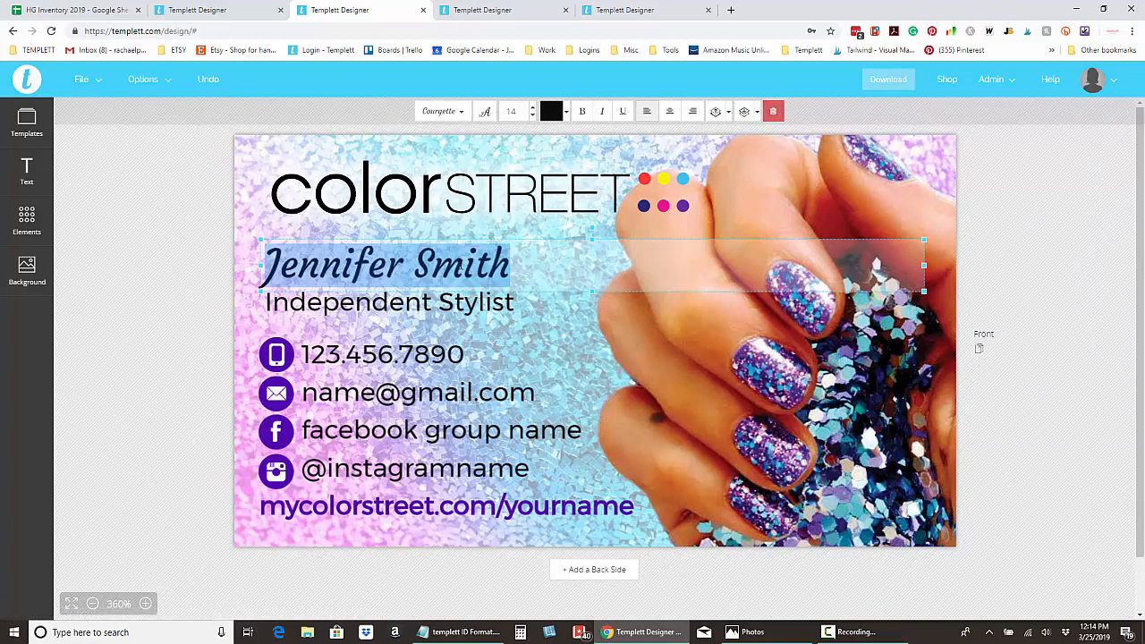
pyautogui.click(551, 111)
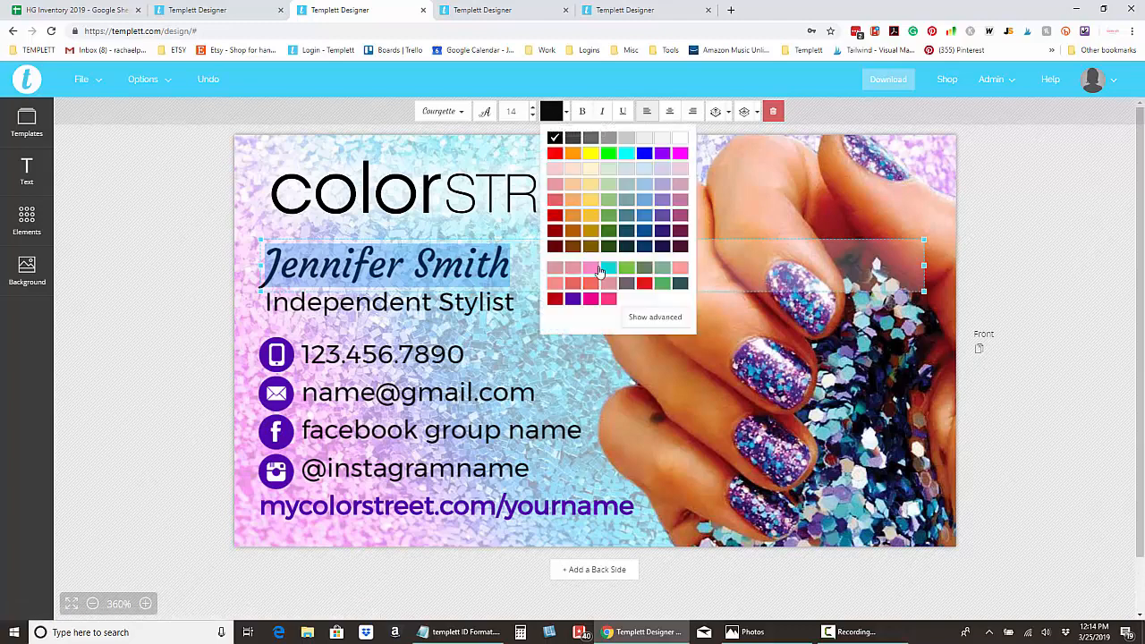
pyautogui.click(610, 300)
pyautogui.click(407, 274)
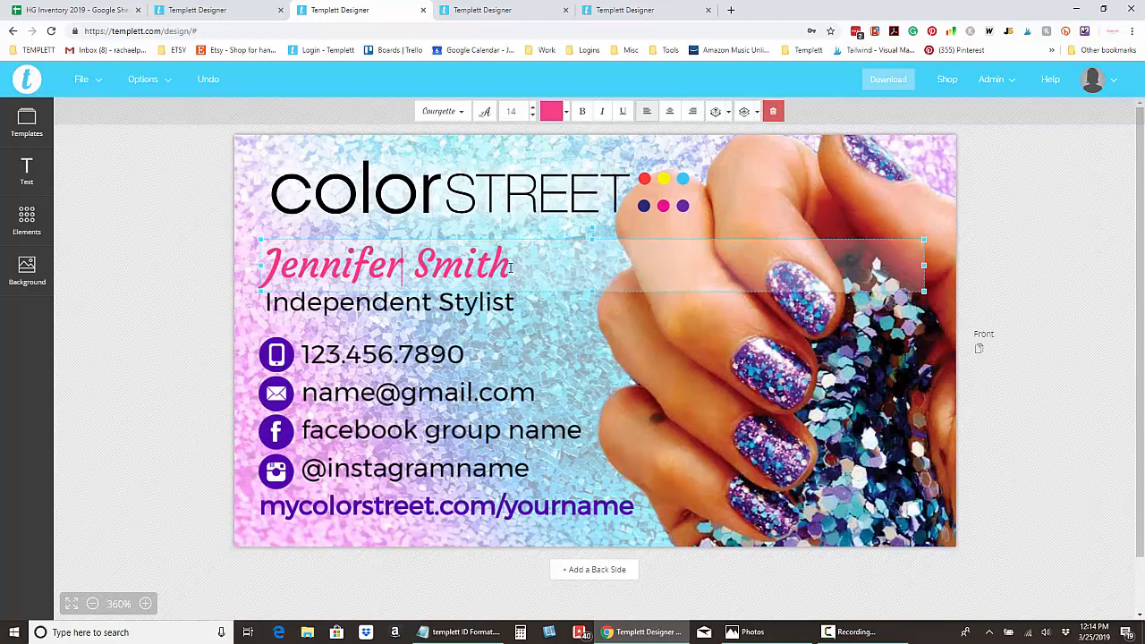
# Enlarge the name to size 18 and move it slightly up on the card.
pyautogui.moveTo(475, 265); pyautogui.dragTo(258, 269)
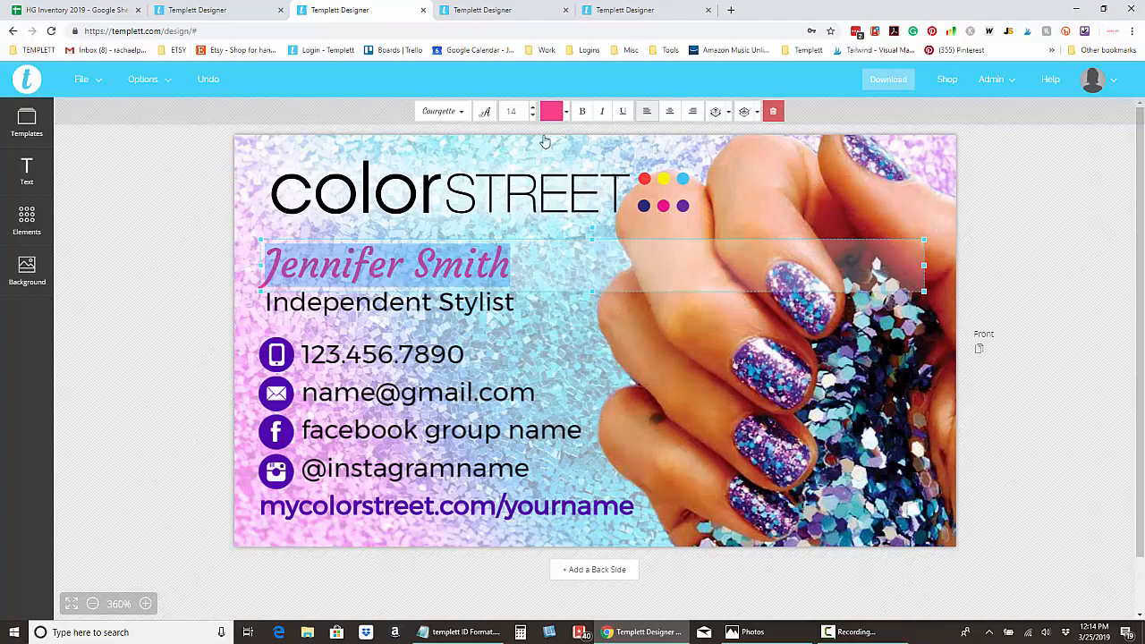
pyautogui.click(533, 111)
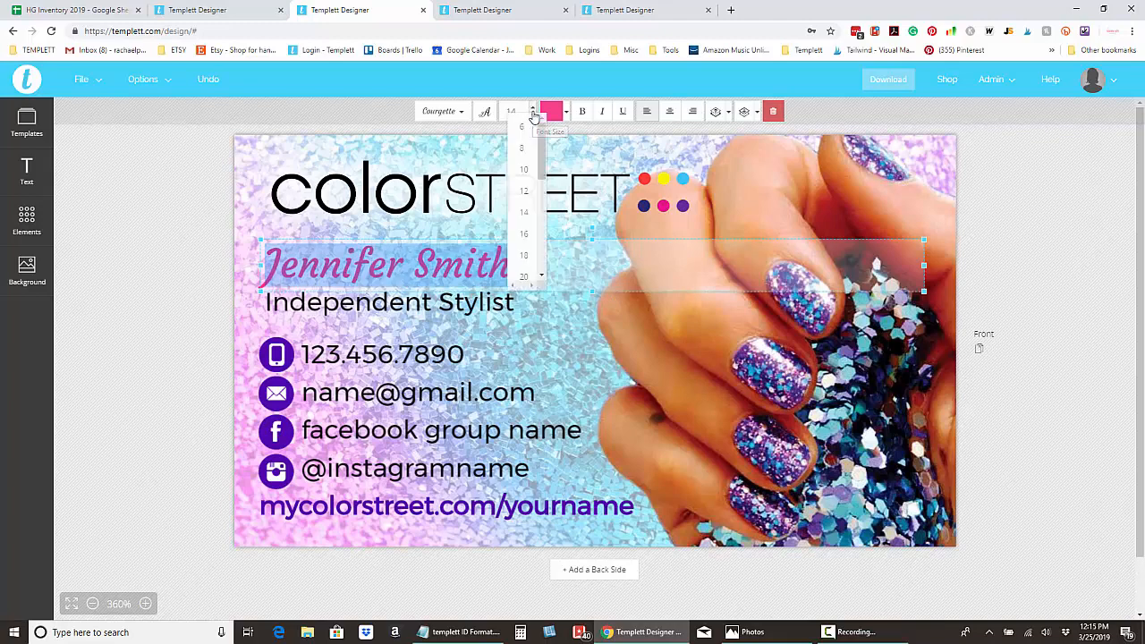
pyautogui.click(528, 254)
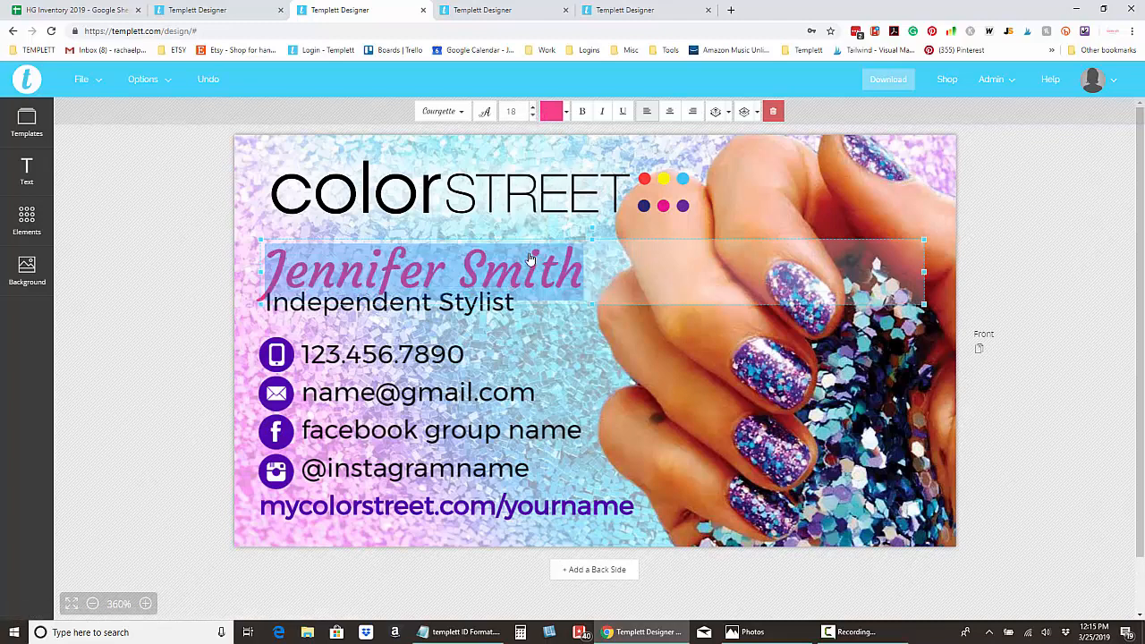
pyautogui.click(135, 275)
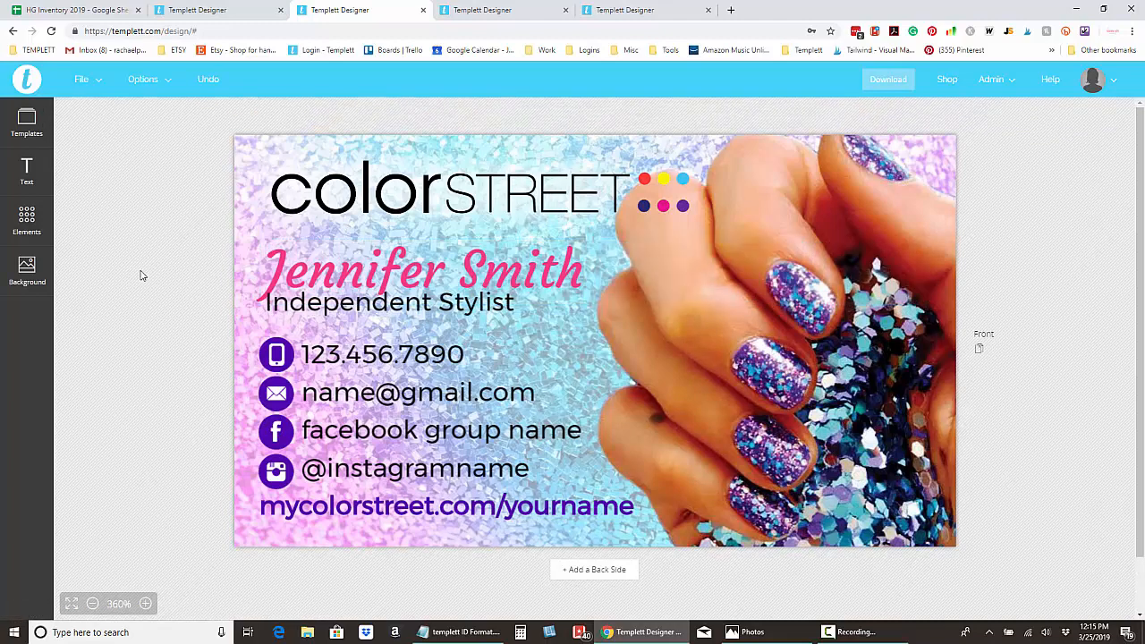
pyautogui.click(471, 275)
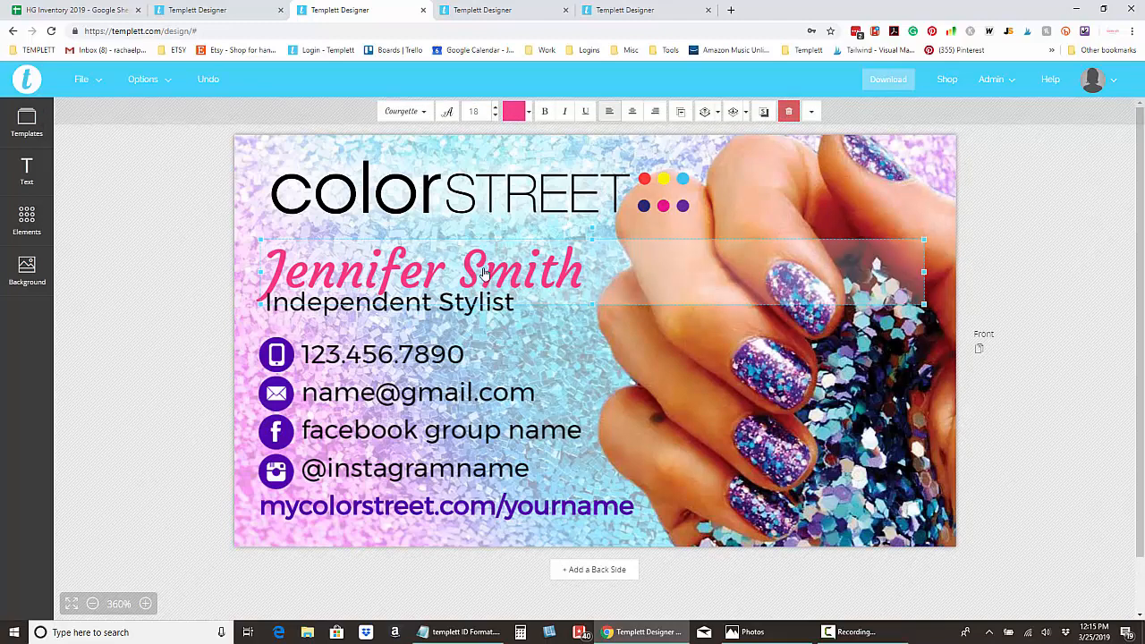
pyautogui.moveTo(471, 274); pyautogui.dragTo(472, 260)
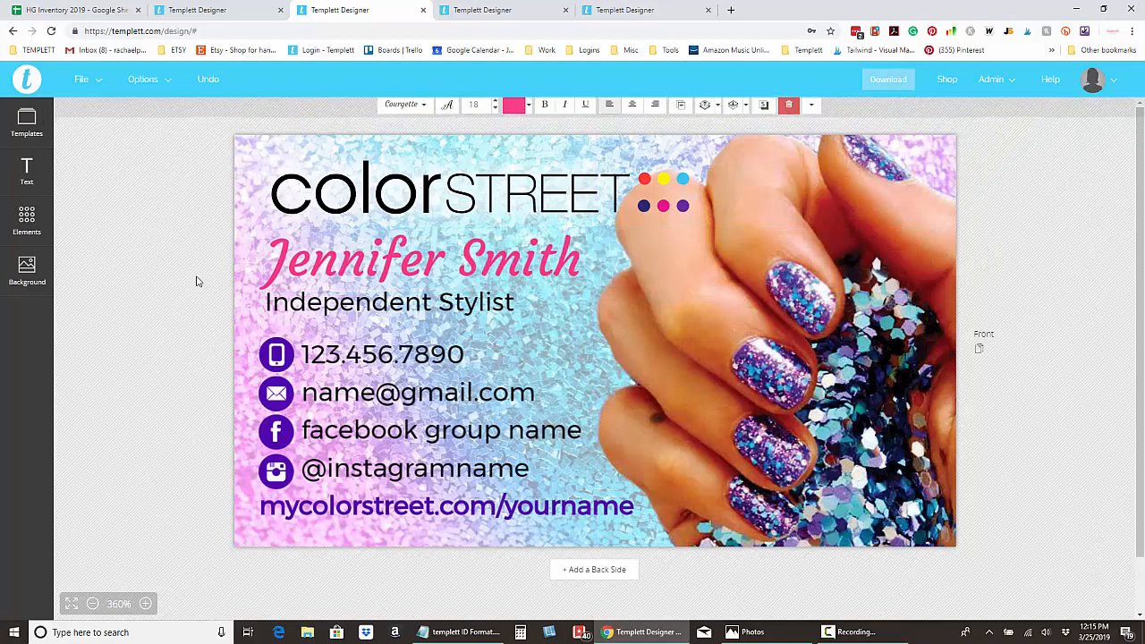
pyautogui.click(199, 281)
# Shrink the name to size 14, nudge it lower, and view the Color Street typography guide.
pyautogui.click(582, 271)
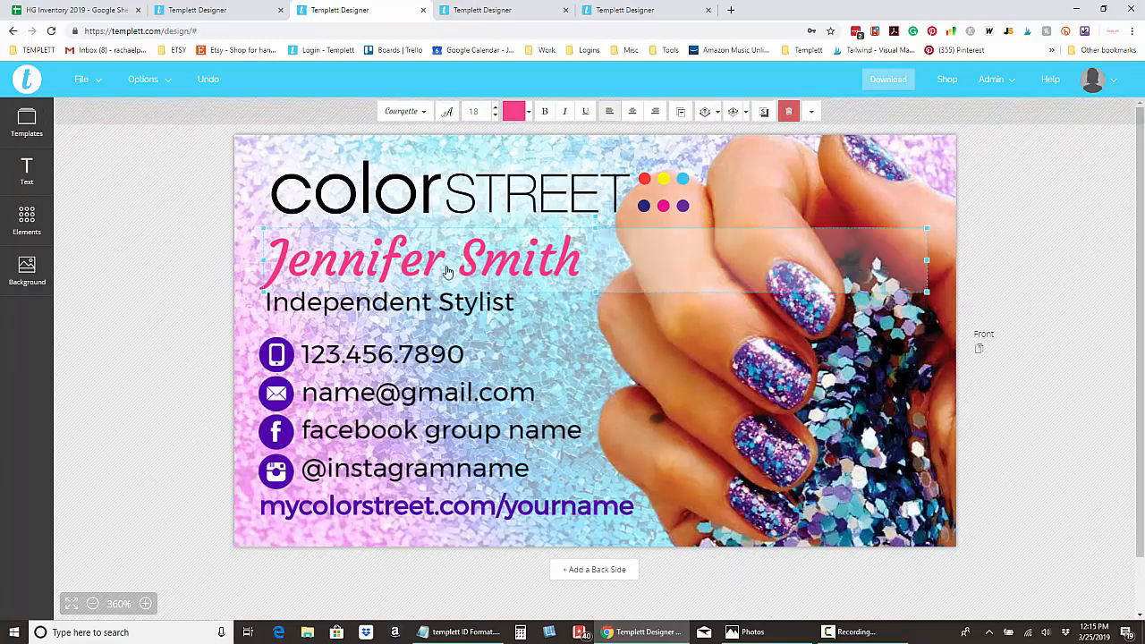
pyautogui.moveTo(267, 259); pyautogui.dragTo(586, 260)
pyautogui.click(531, 117)
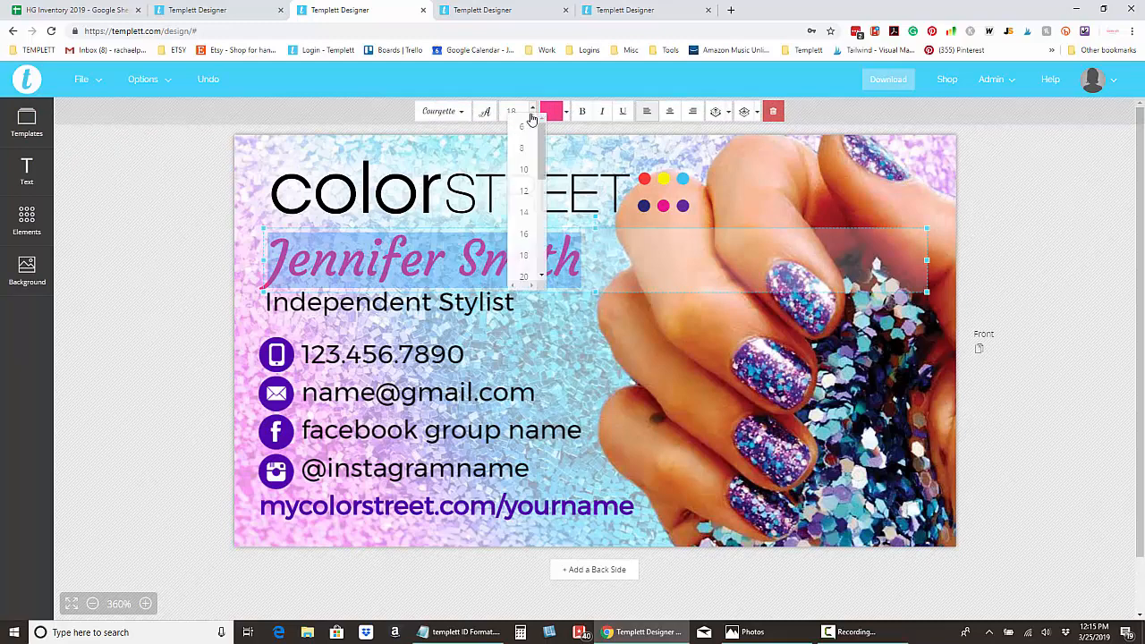
pyautogui.click(524, 216)
pyautogui.click(481, 254)
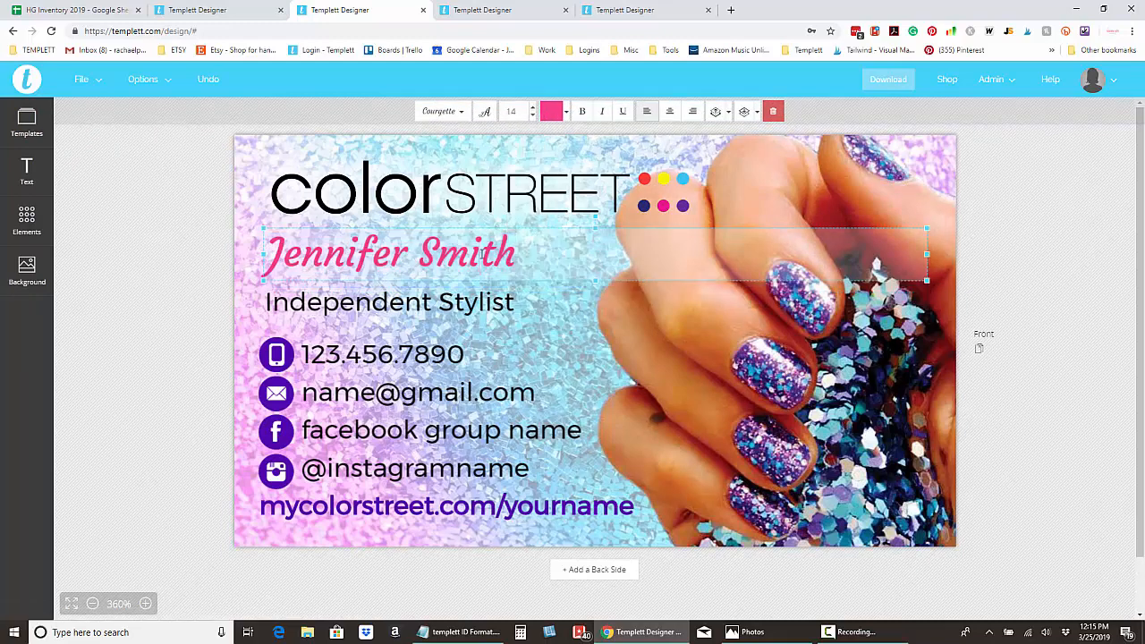
pyautogui.click(157, 262)
pyautogui.click(331, 263)
pyautogui.moveTo(333, 255); pyautogui.dragTo(334, 263)
pyautogui.click(191, 259)
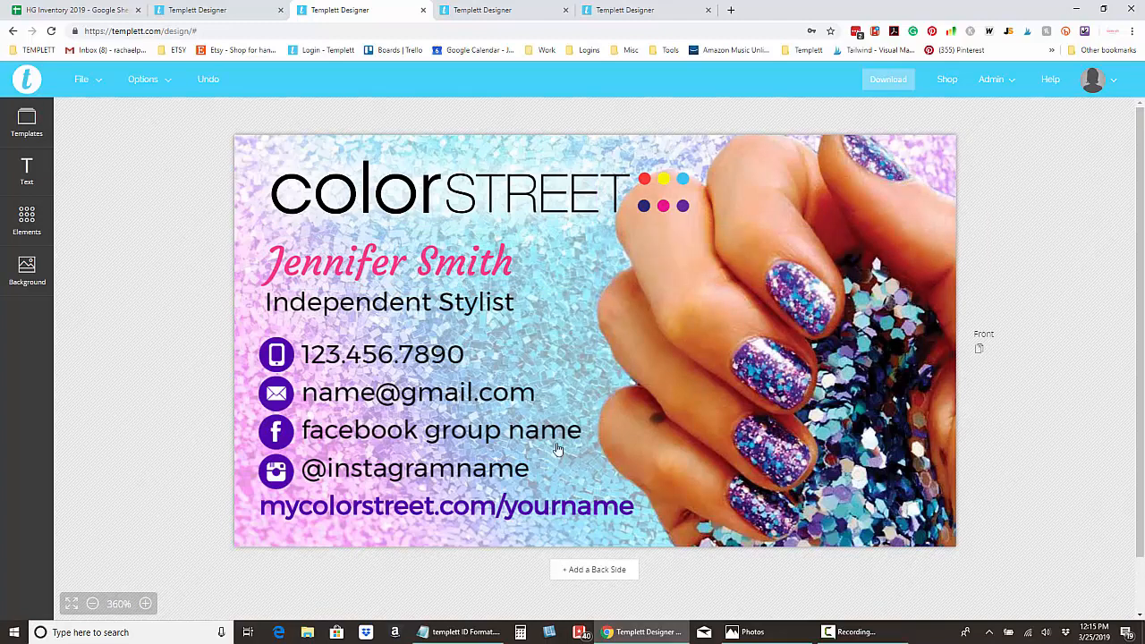
pyautogui.click(430, 263)
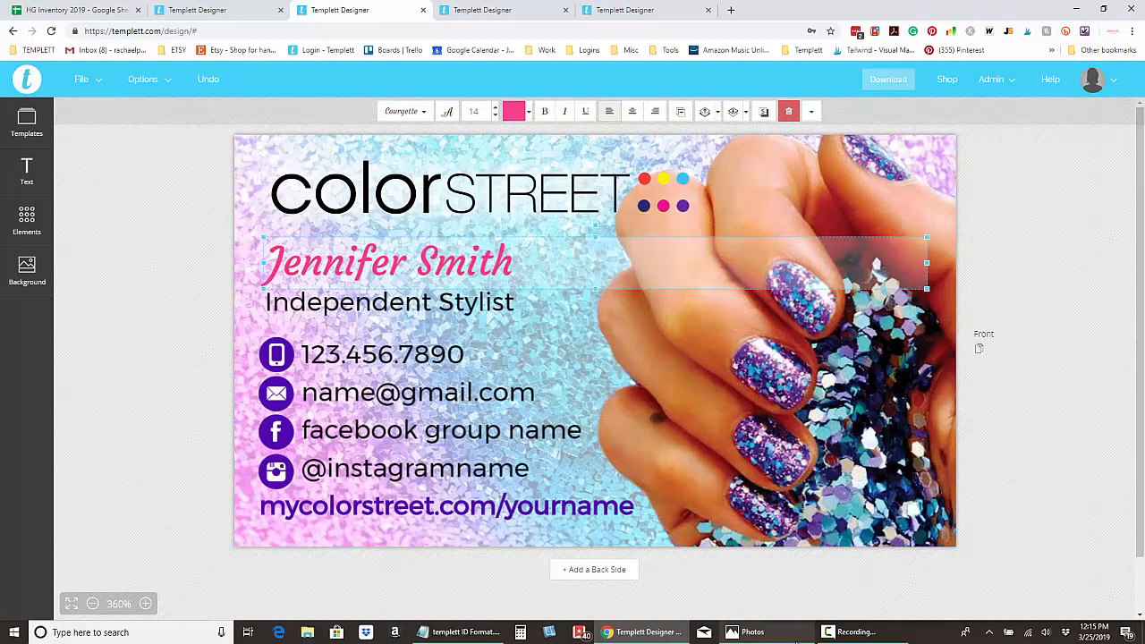
pyautogui.click(785, 634)
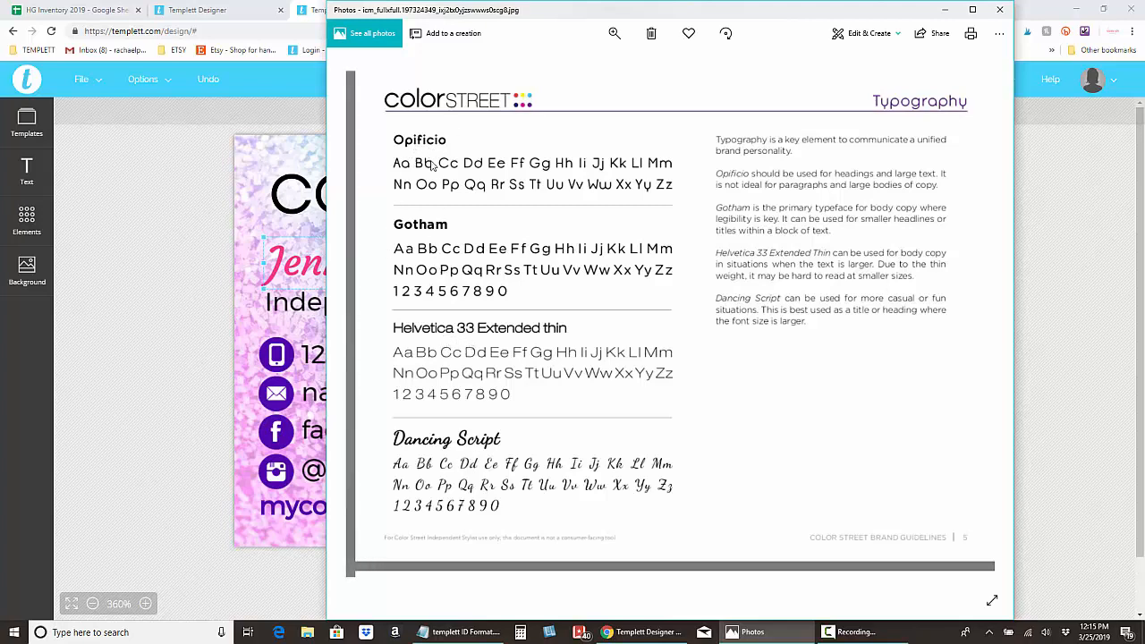
# Return to the business card in the browser and select the name line.
pyautogui.click(154, 277)
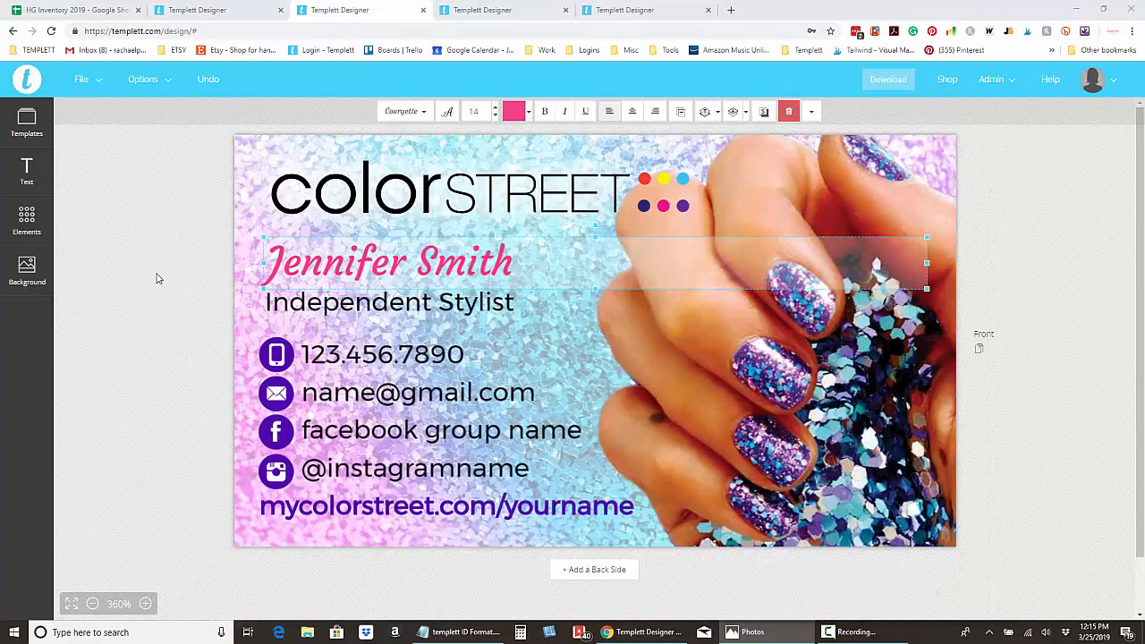
pyautogui.click(407, 275)
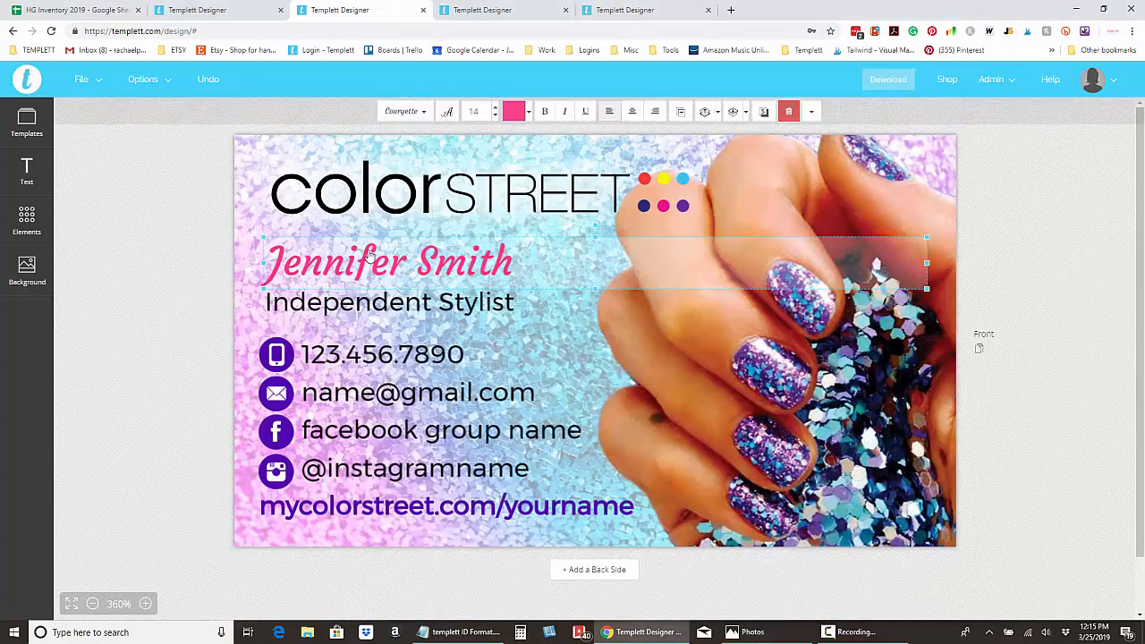
pyautogui.click(428, 112)
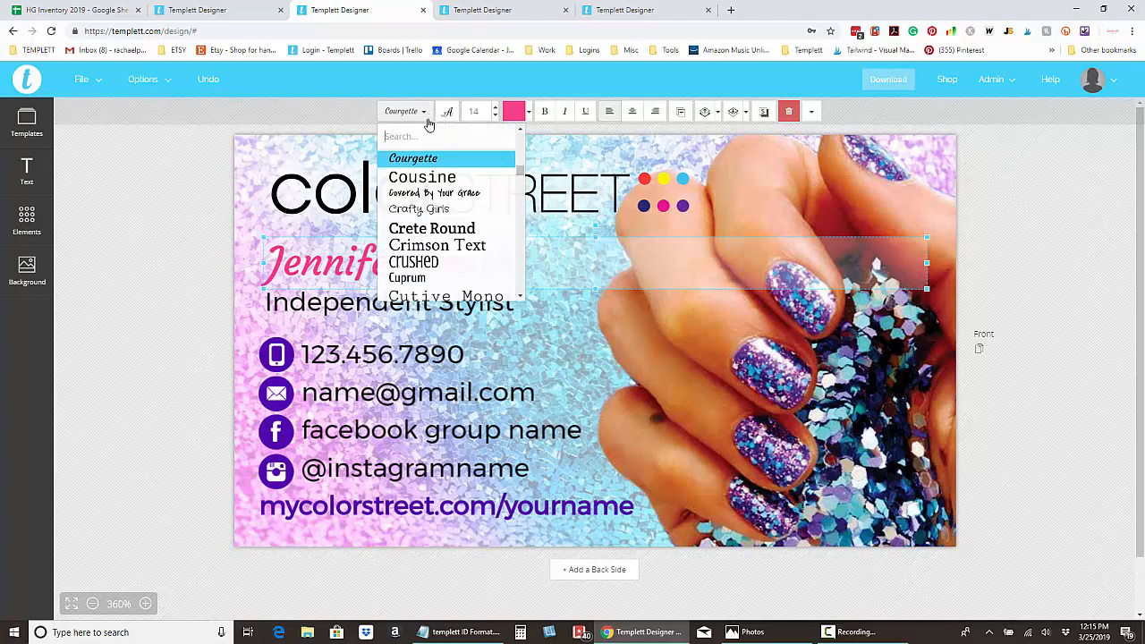
pyautogui.scroll(-2, 458, 216)
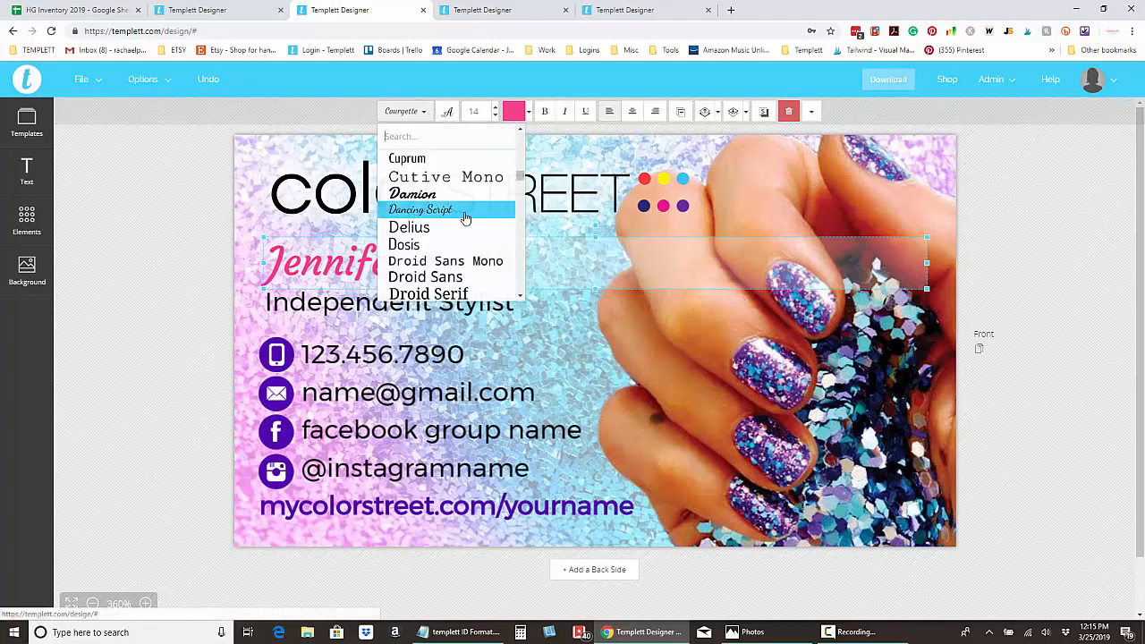
pyautogui.scroll(-5, 460, 217)
pyautogui.scroll(-12, 465, 219)
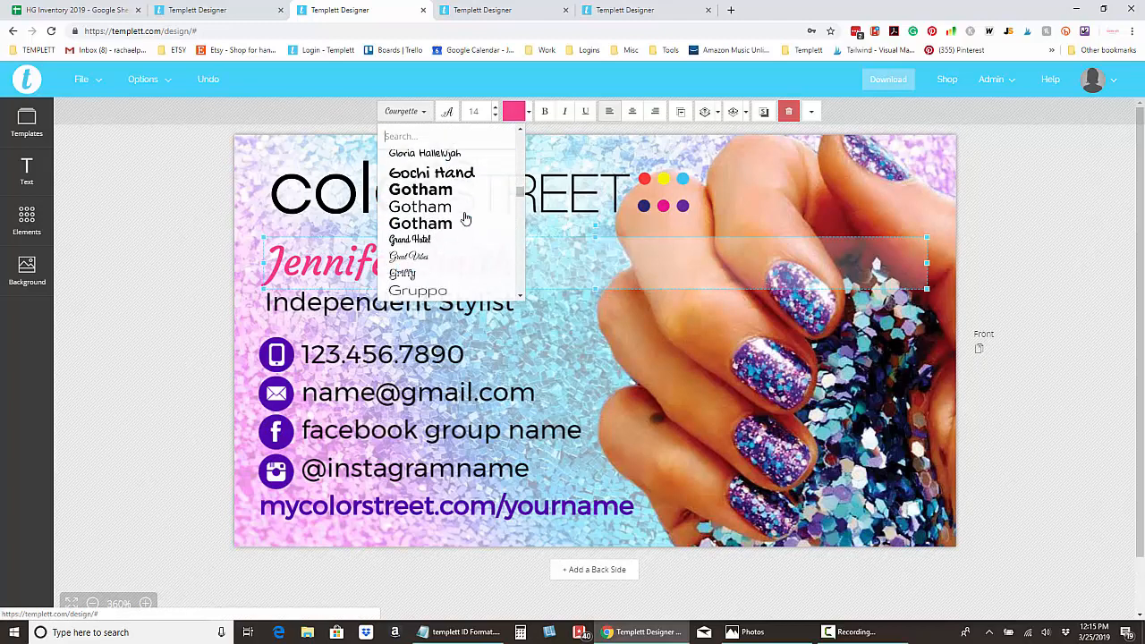
pyautogui.scroll(-12, 465, 218)
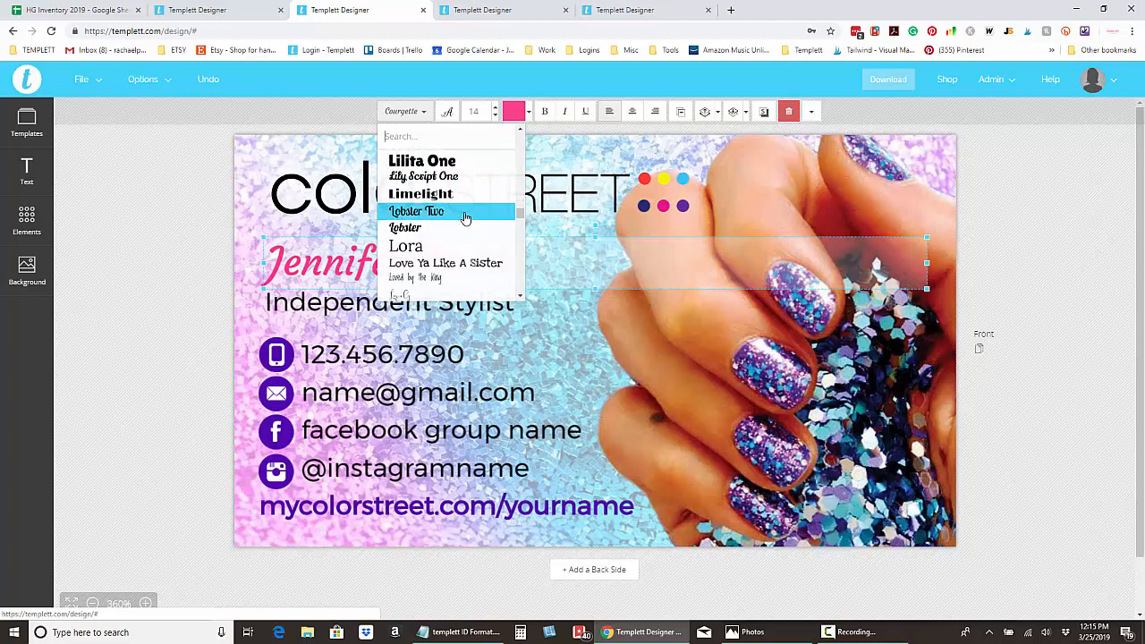
pyautogui.scroll(-10, 460, 214)
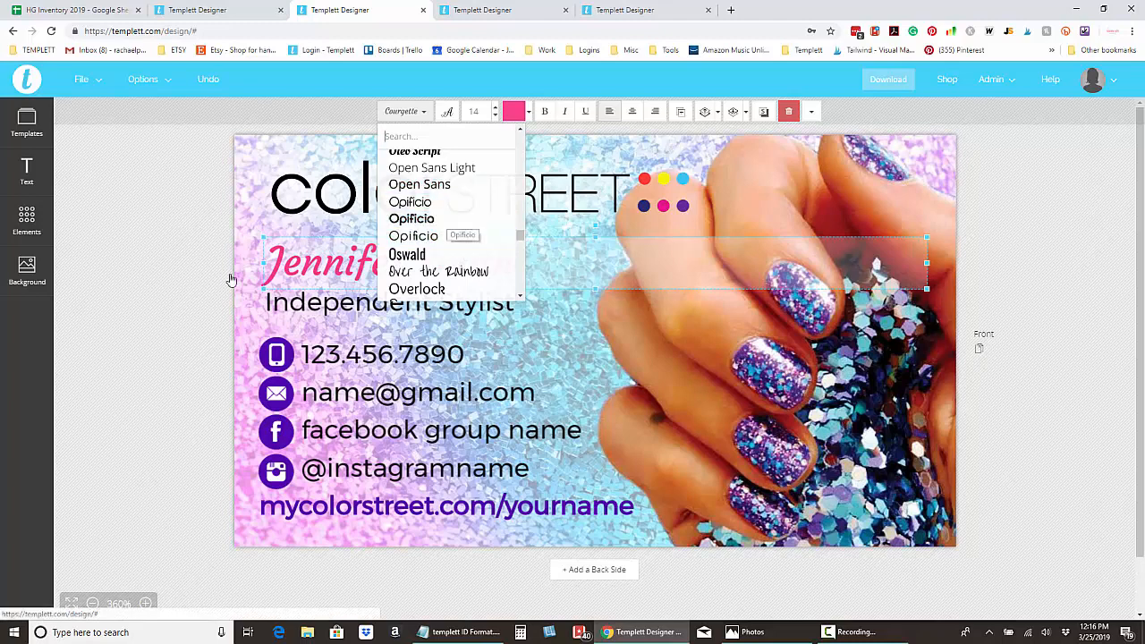
pyautogui.click(149, 303)
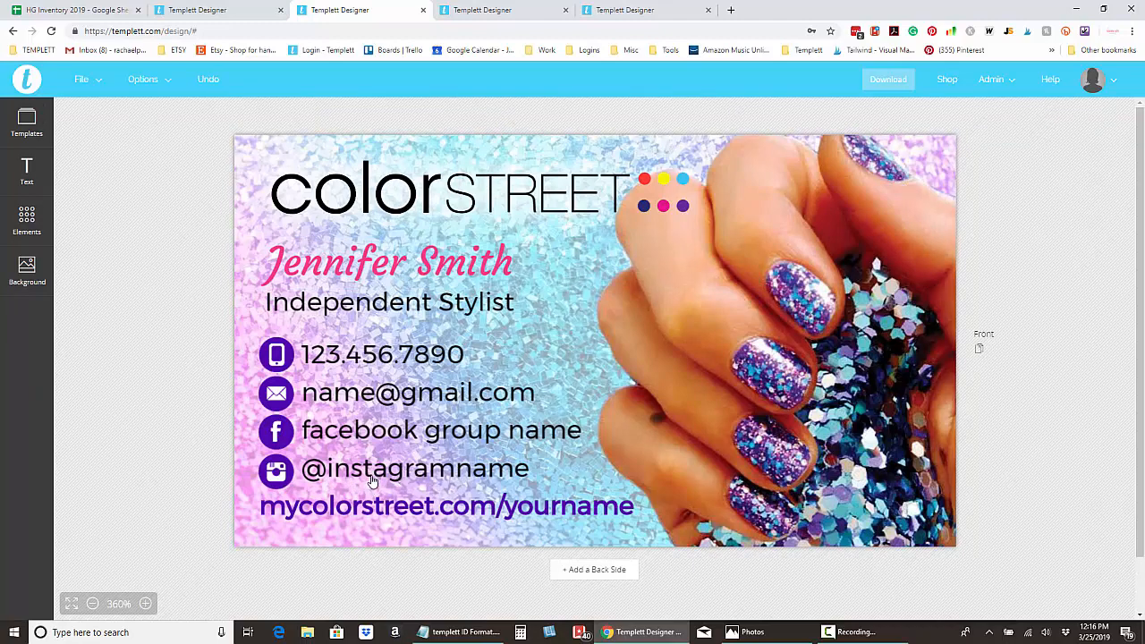
pyautogui.click(283, 482)
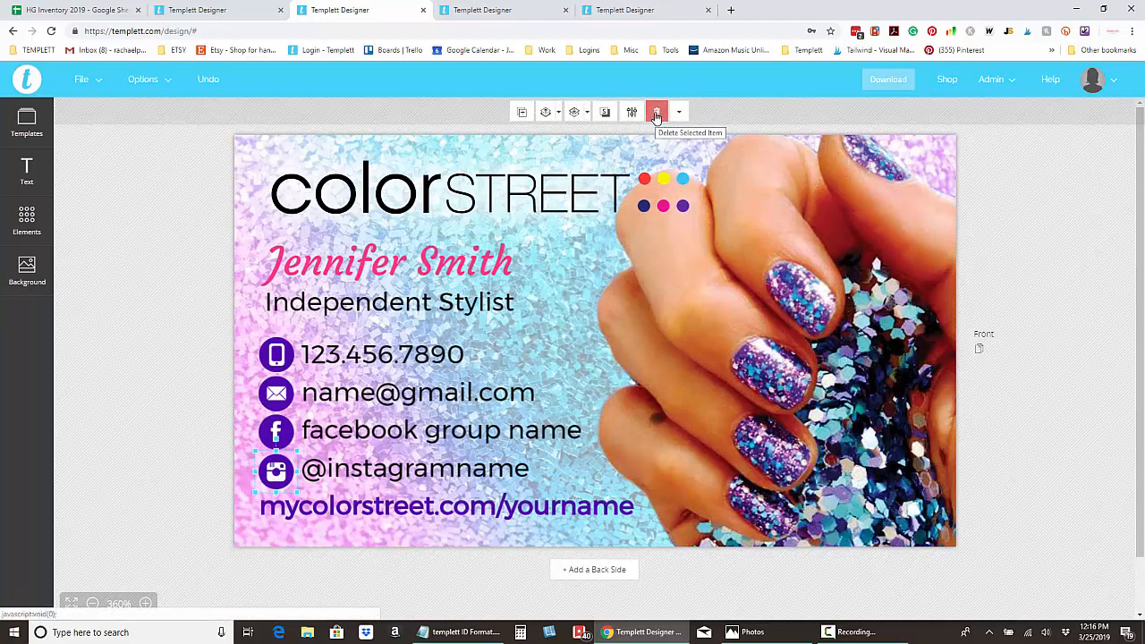
pyautogui.click(656, 114)
pyautogui.click(359, 468)
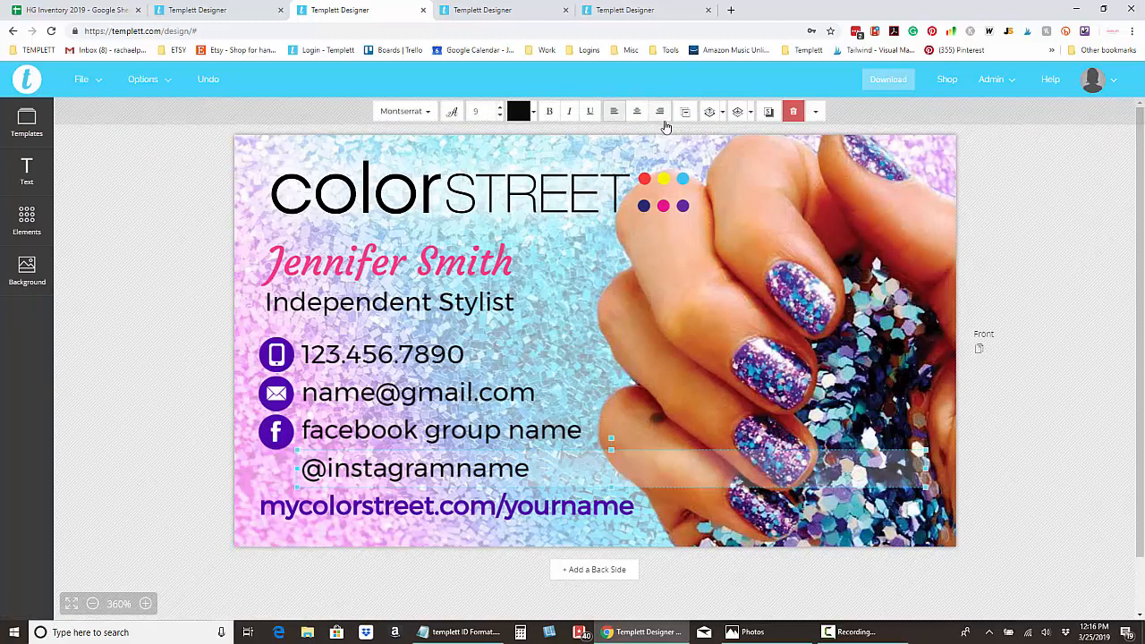
pyautogui.click(793, 111)
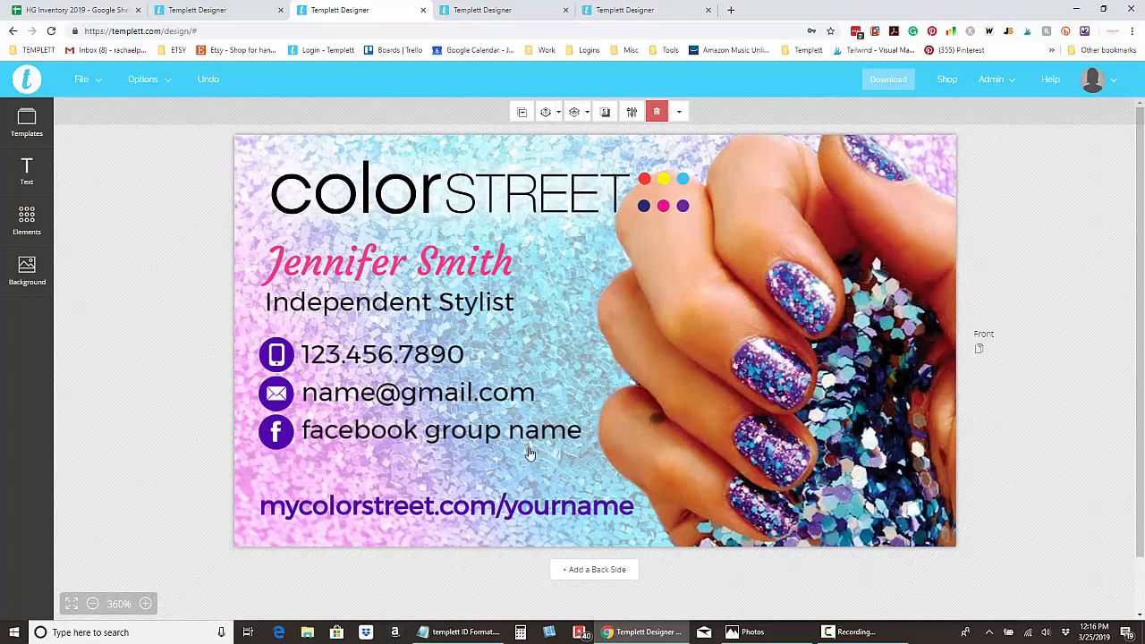
pyautogui.click(396, 436)
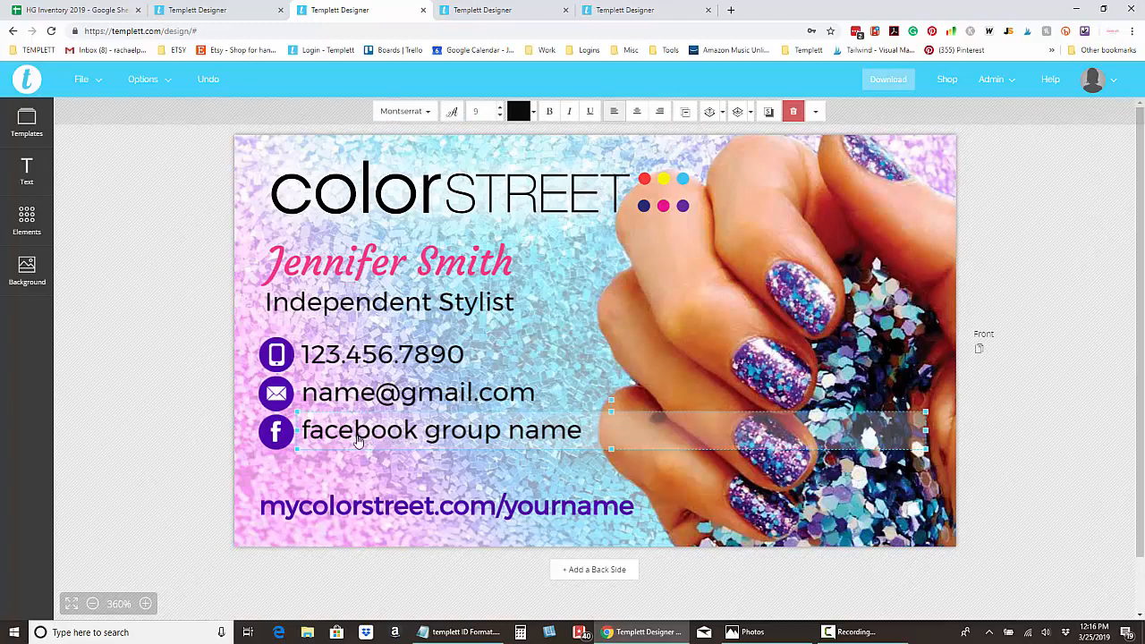
pyautogui.click(686, 118)
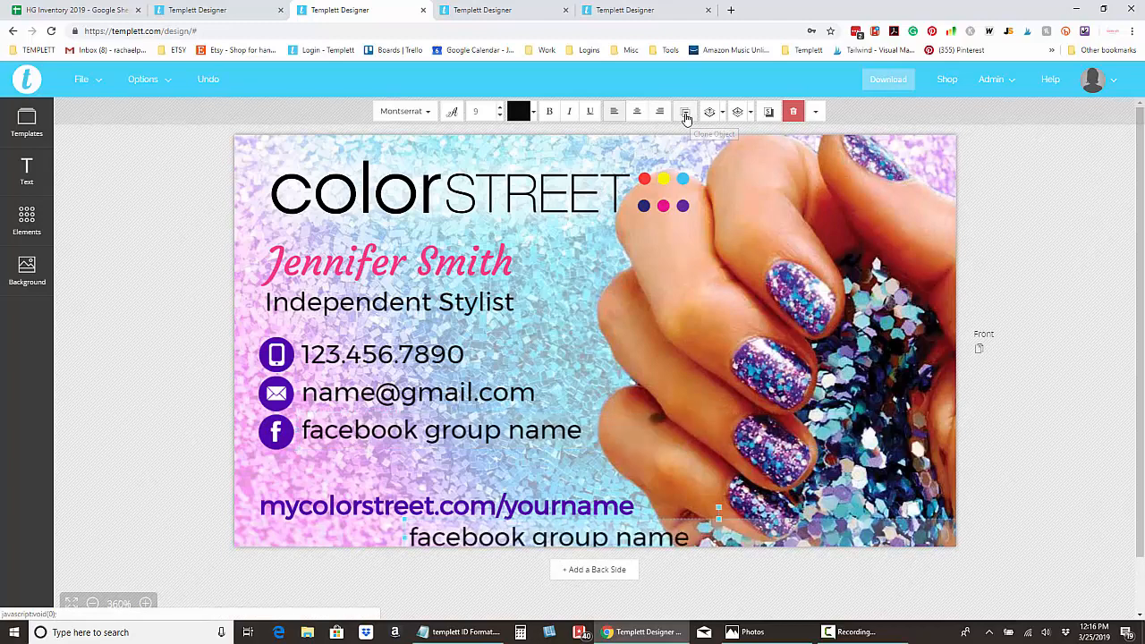
pyautogui.moveTo(529, 532)
pyautogui.mouseDown()
pyautogui.moveTo(407, 467)
pyautogui.moveTo(433, 464)
pyautogui.moveTo(380, 465)
pyautogui.mouseUp()
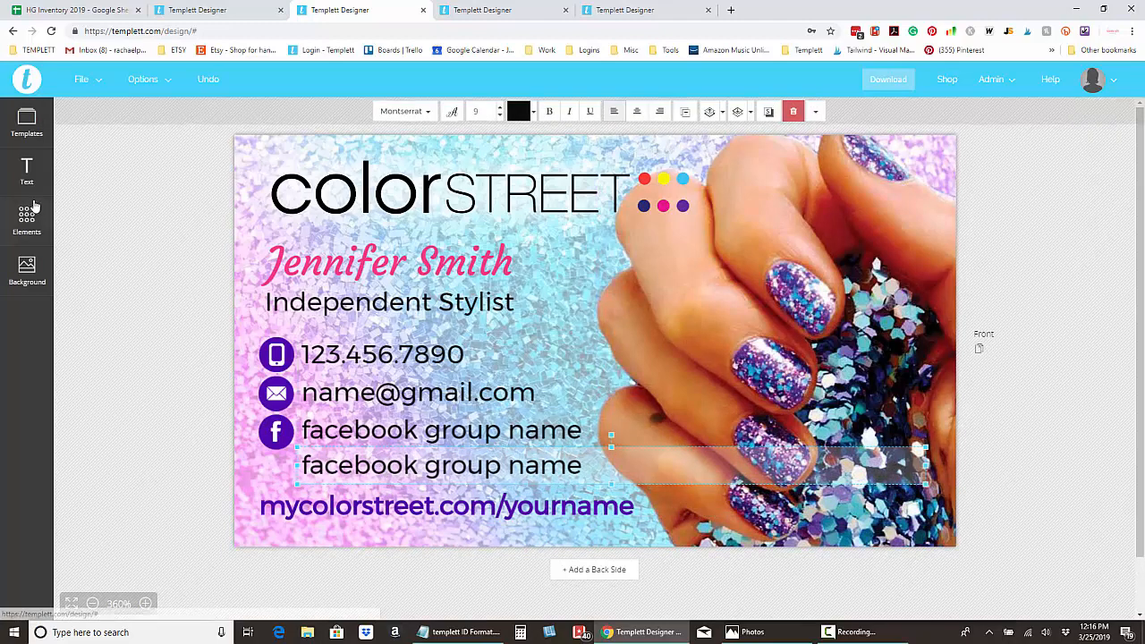
pyautogui.click(27, 172)
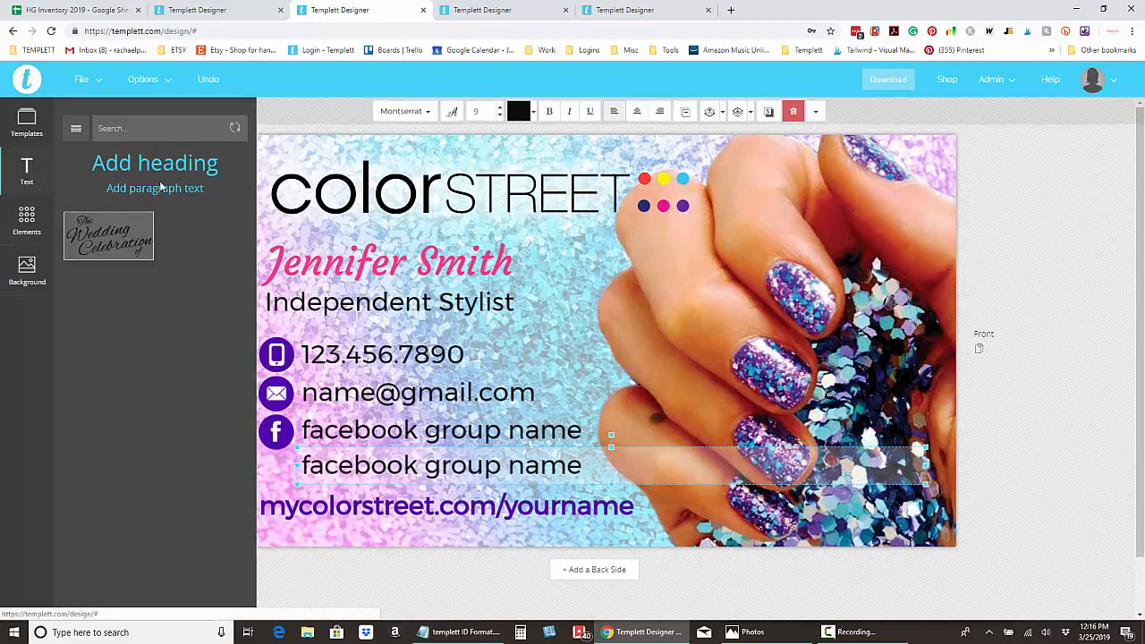
pyautogui.click(994, 474)
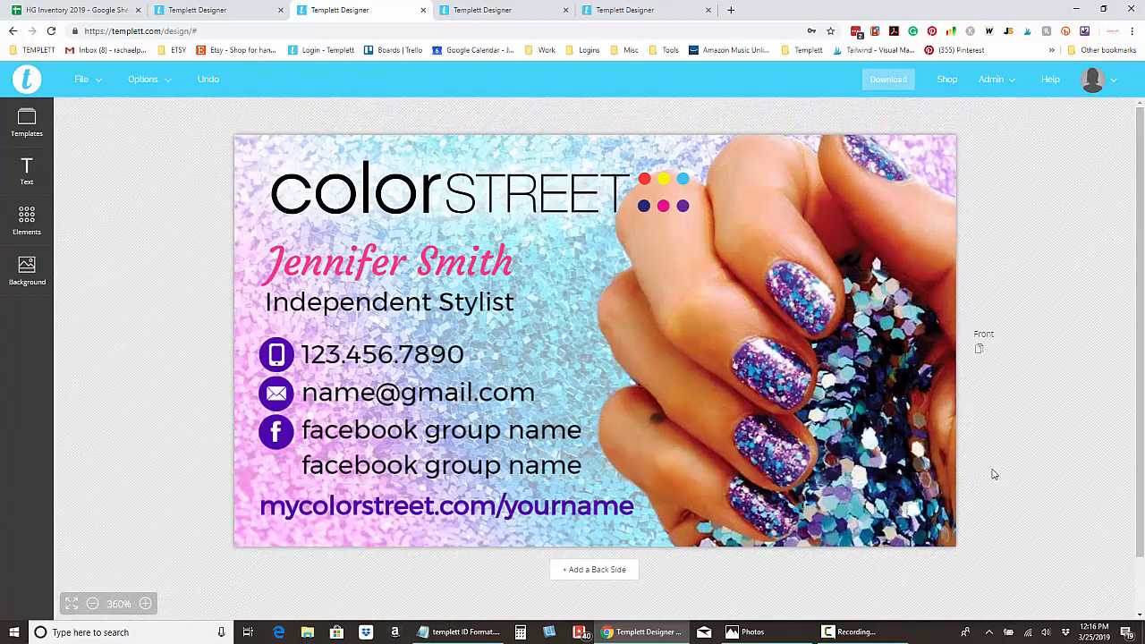
pyautogui.click(383, 476)
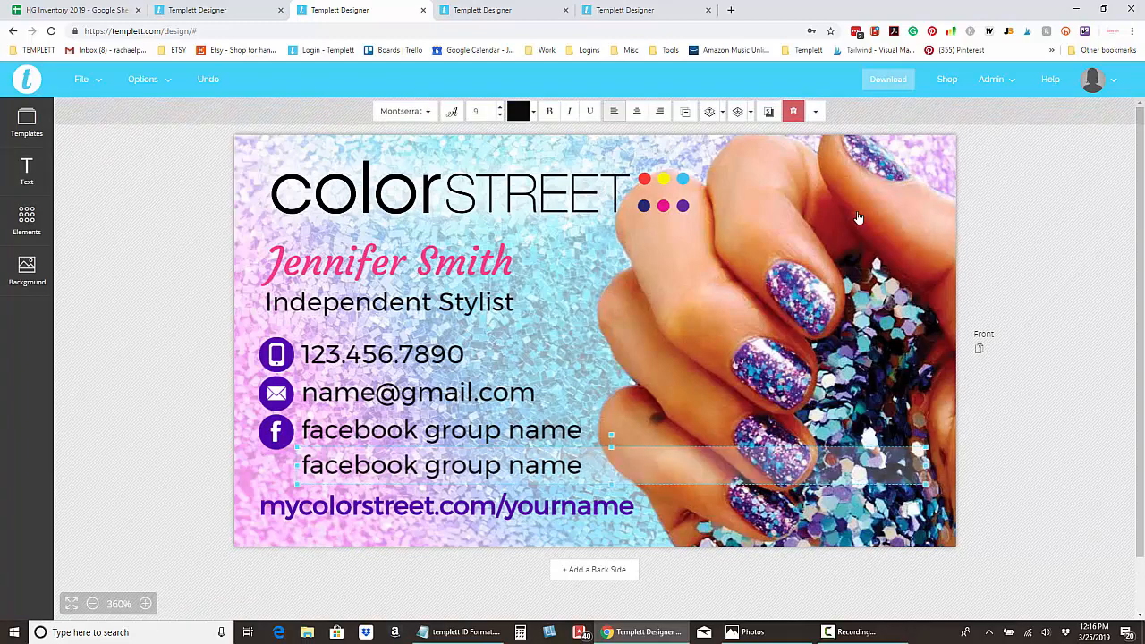
pyautogui.click(792, 112)
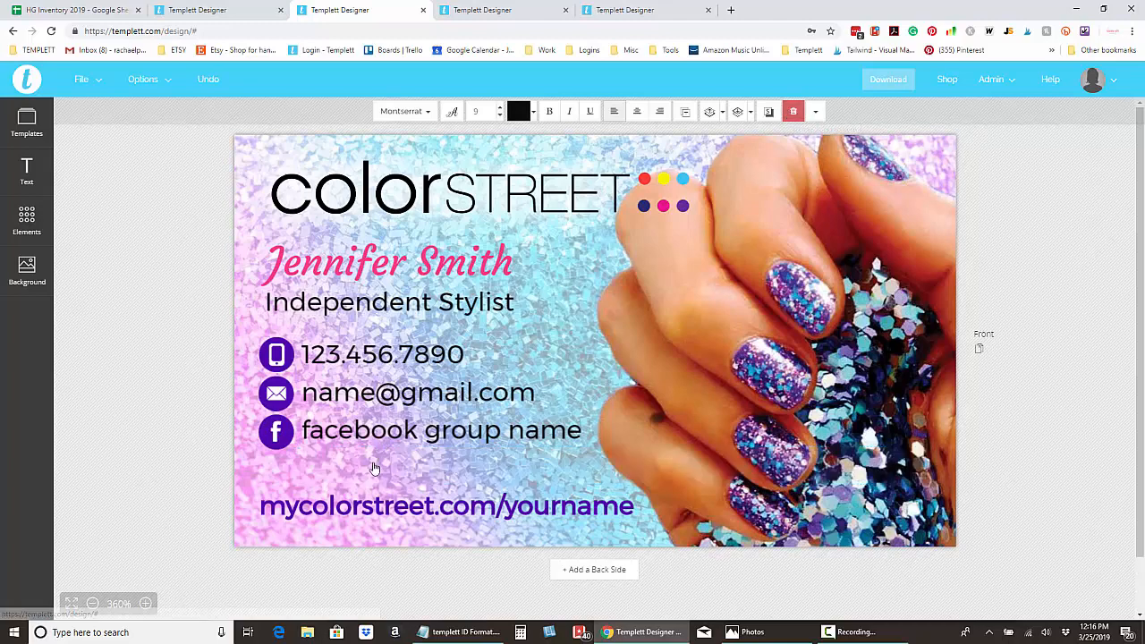
# Move the mycolorstreet.com/yourname website line up under the Facebook line and open the File menu.
pyautogui.click(359, 516)
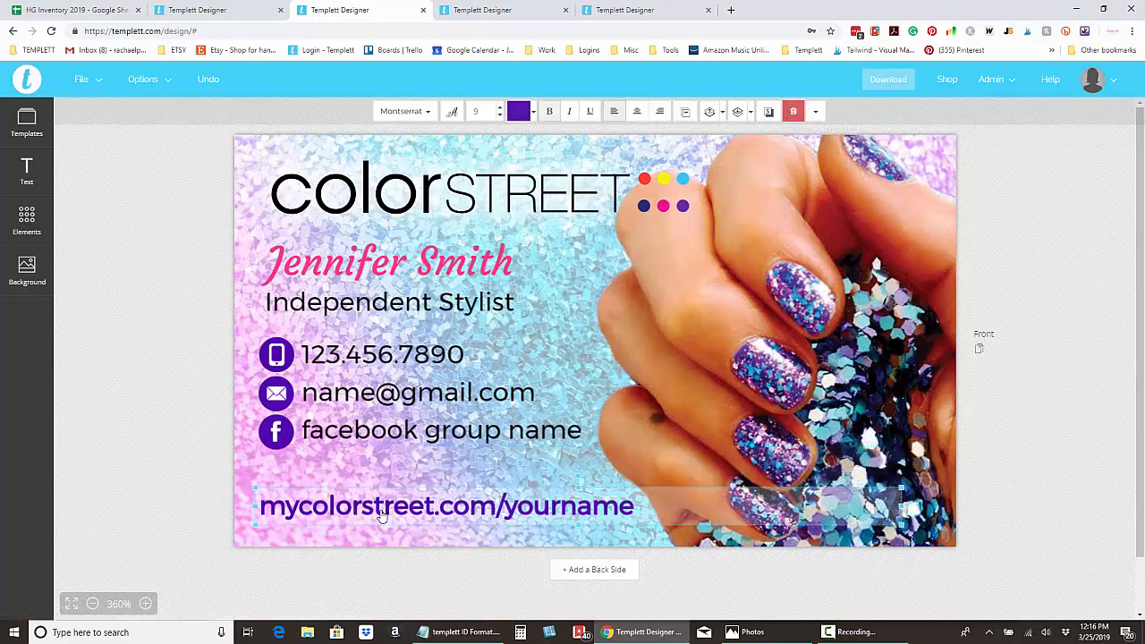
pyautogui.moveTo(381, 515); pyautogui.dragTo(286, 480)
pyautogui.click(330, 523)
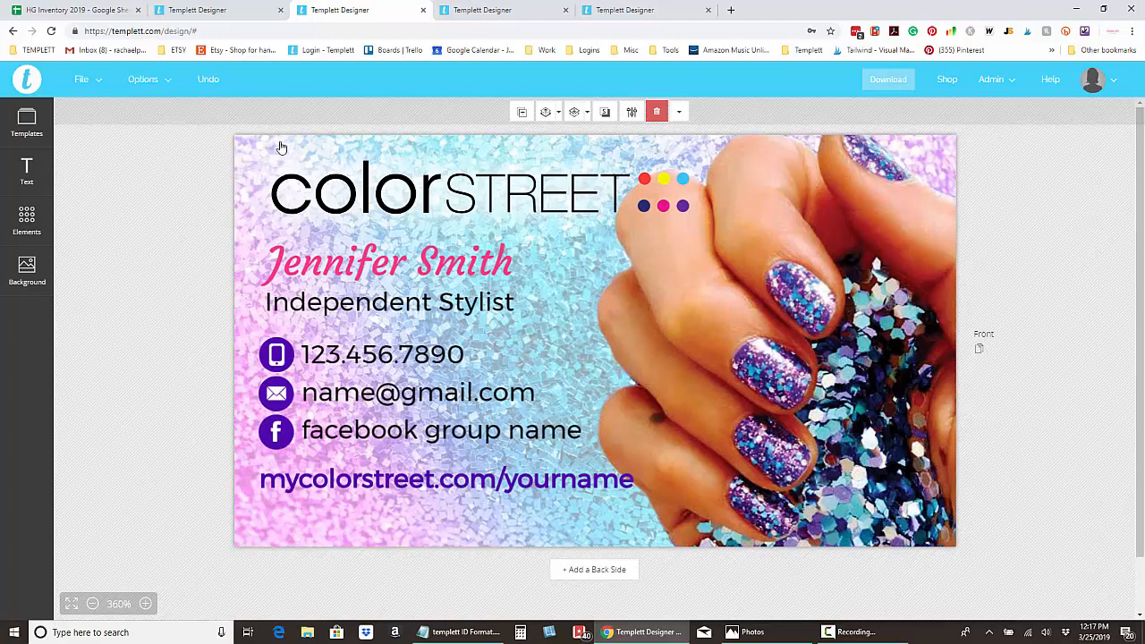
pyautogui.click(77, 81)
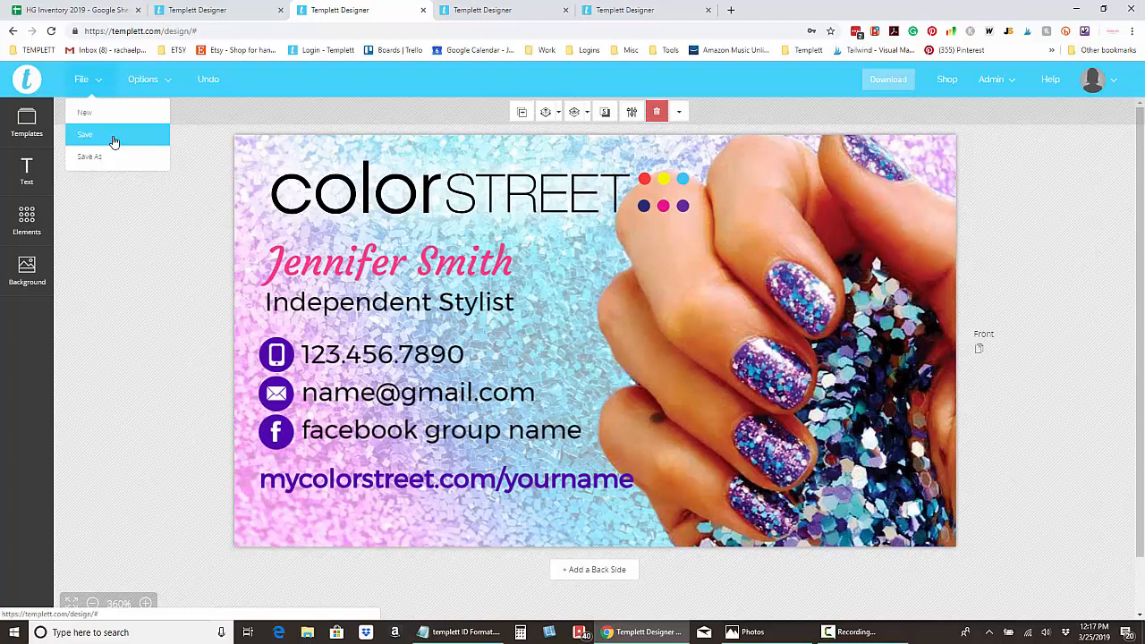
# Save the design and export a print JPEG with bleed as templett_1409979.jpeg on the Desktop.
pyautogui.click(125, 230)
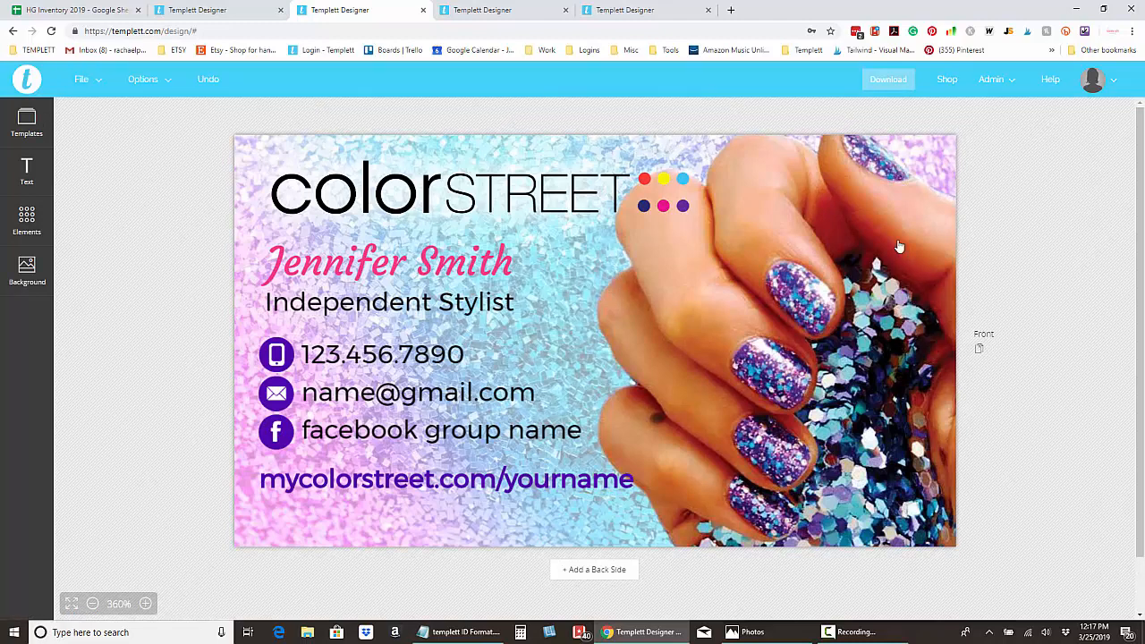
pyautogui.click(895, 83)
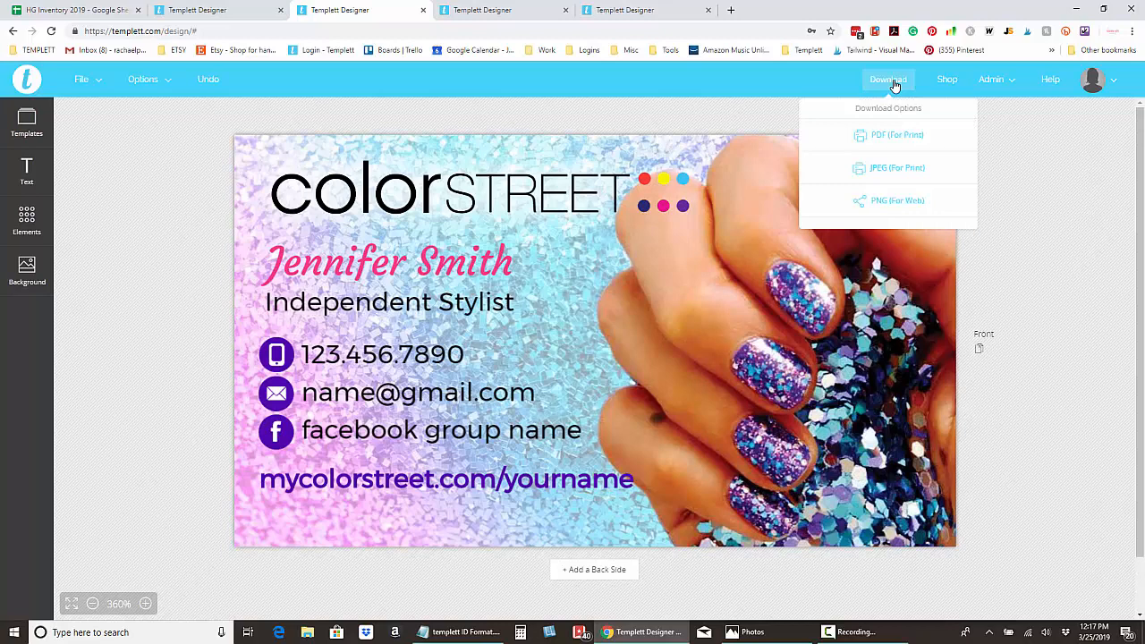
pyautogui.click(900, 169)
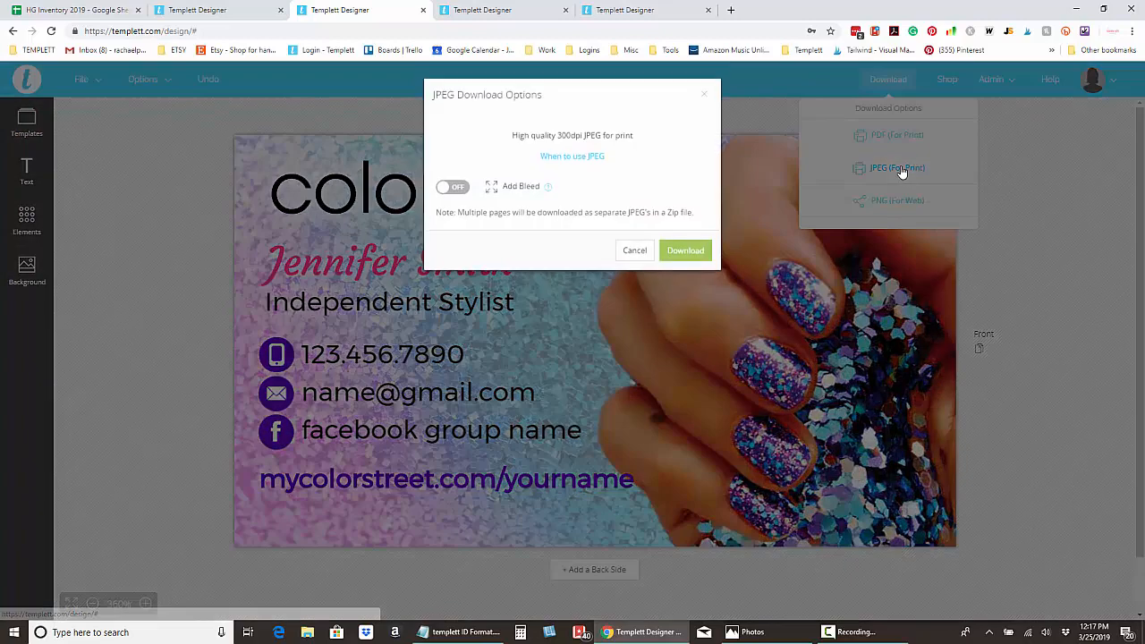
pyautogui.click(455, 190)
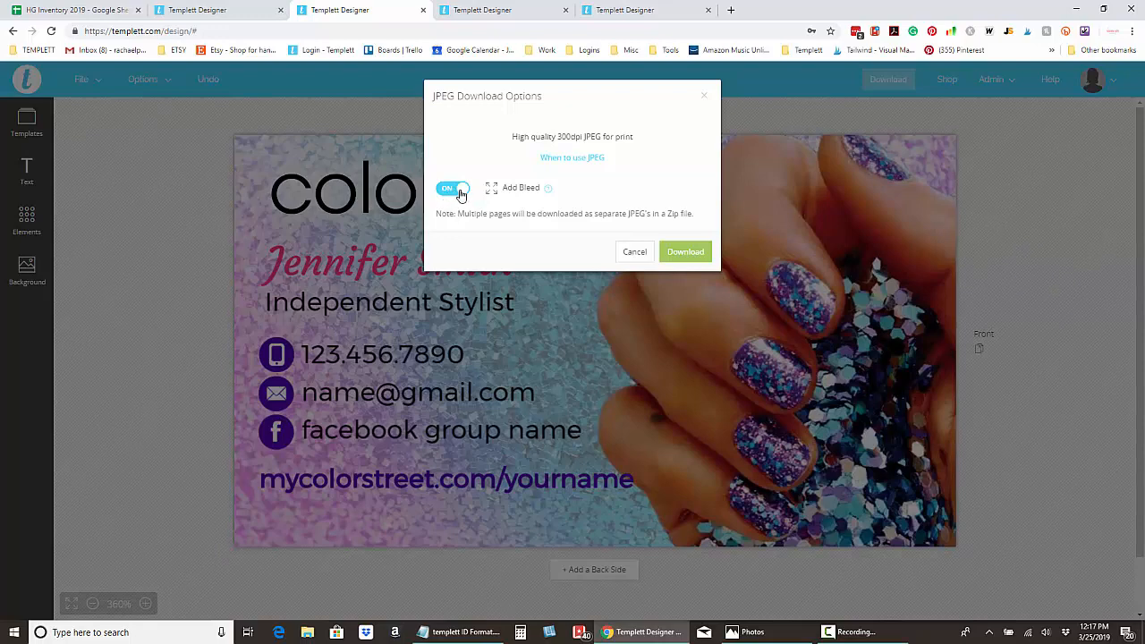
pyautogui.click(689, 252)
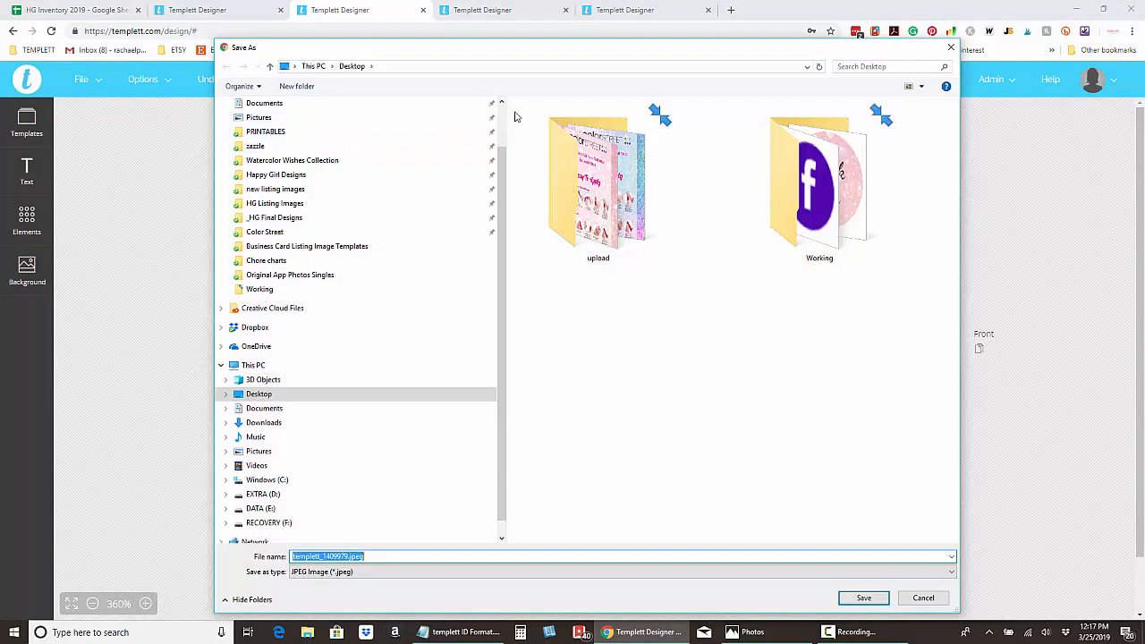
pyautogui.scroll(2, 504, 116)
pyautogui.click(345, 129)
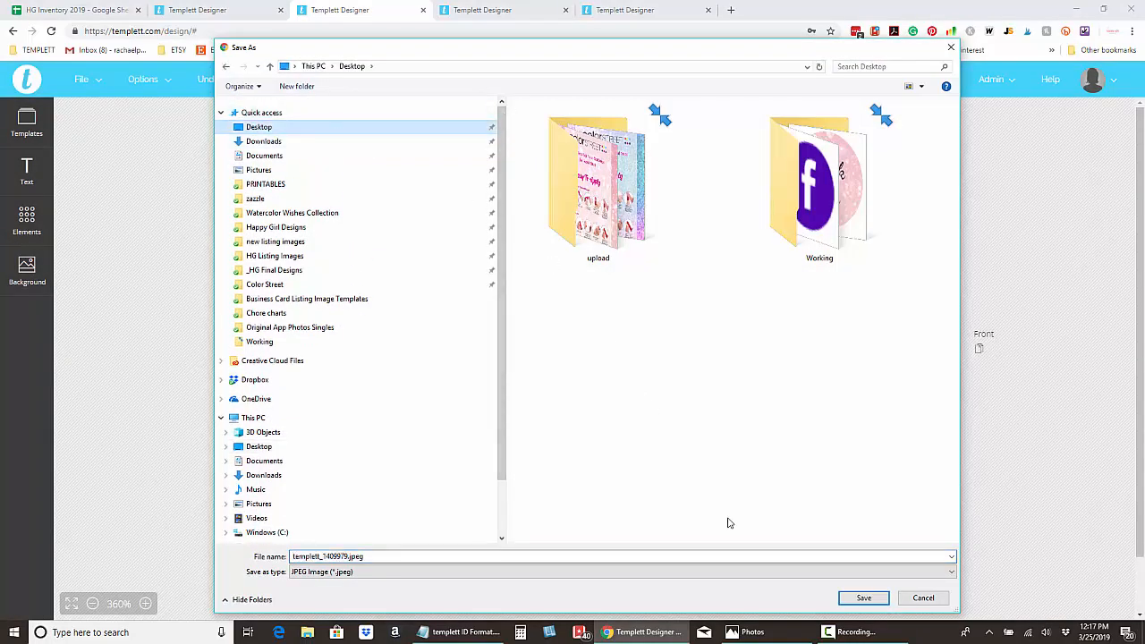
pyautogui.click(863, 597)
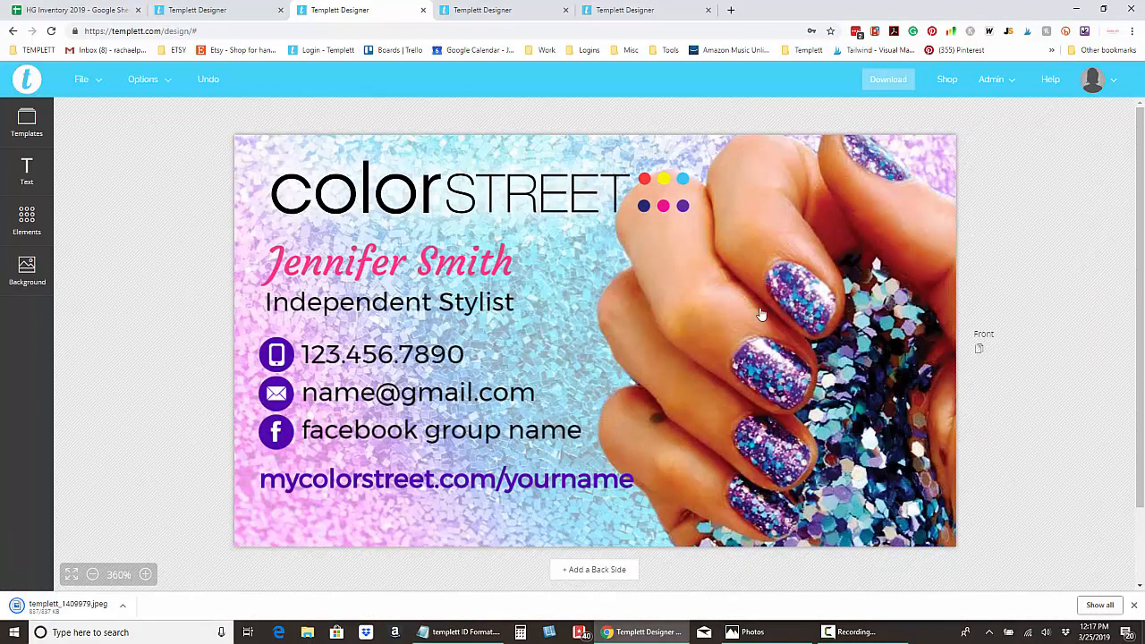
# Export the card as templett_1409979.pdf for print with Show Trim Marks and Save Paper on.
pyautogui.click(900, 86)
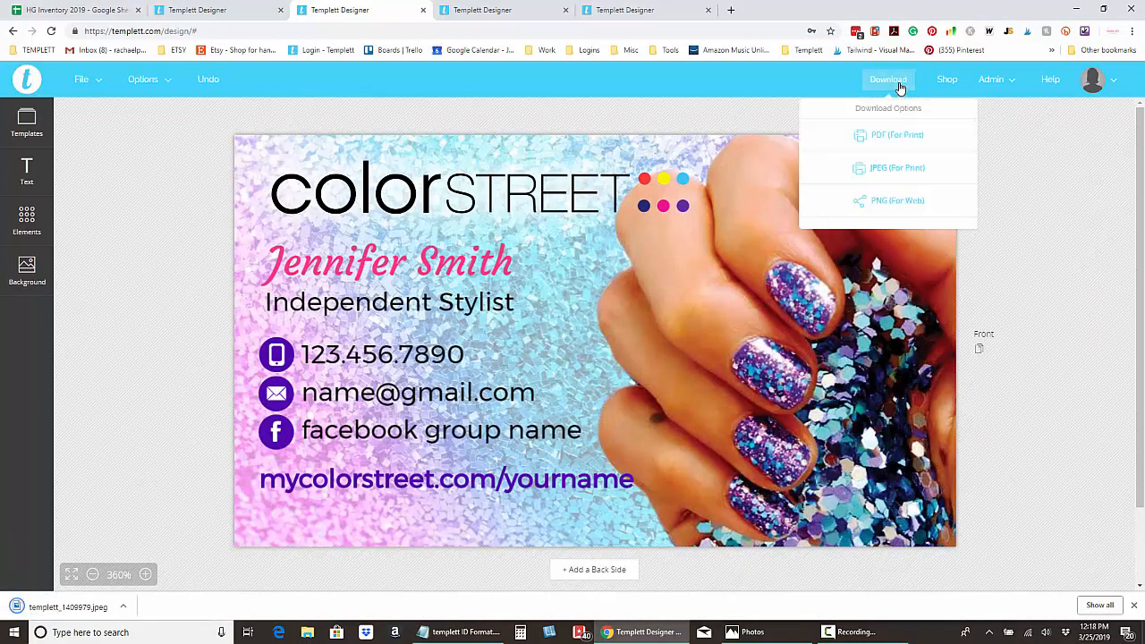
pyautogui.click(899, 137)
pyautogui.click(818, 161)
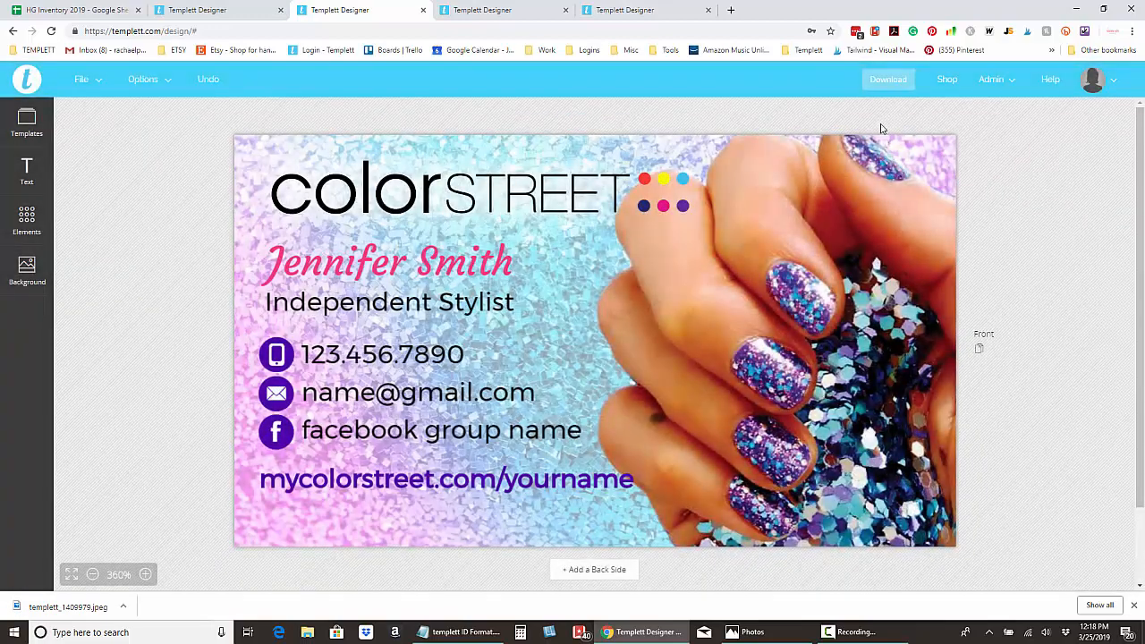
pyautogui.click(900, 81)
pyautogui.click(890, 136)
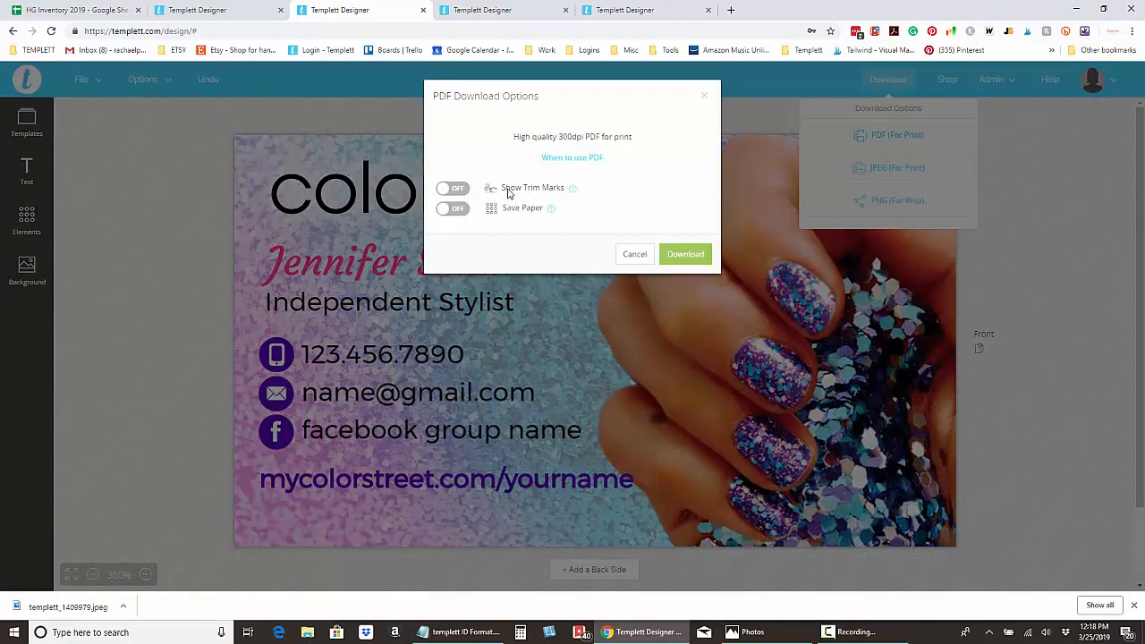
pyautogui.click(454, 187)
pyautogui.click(461, 209)
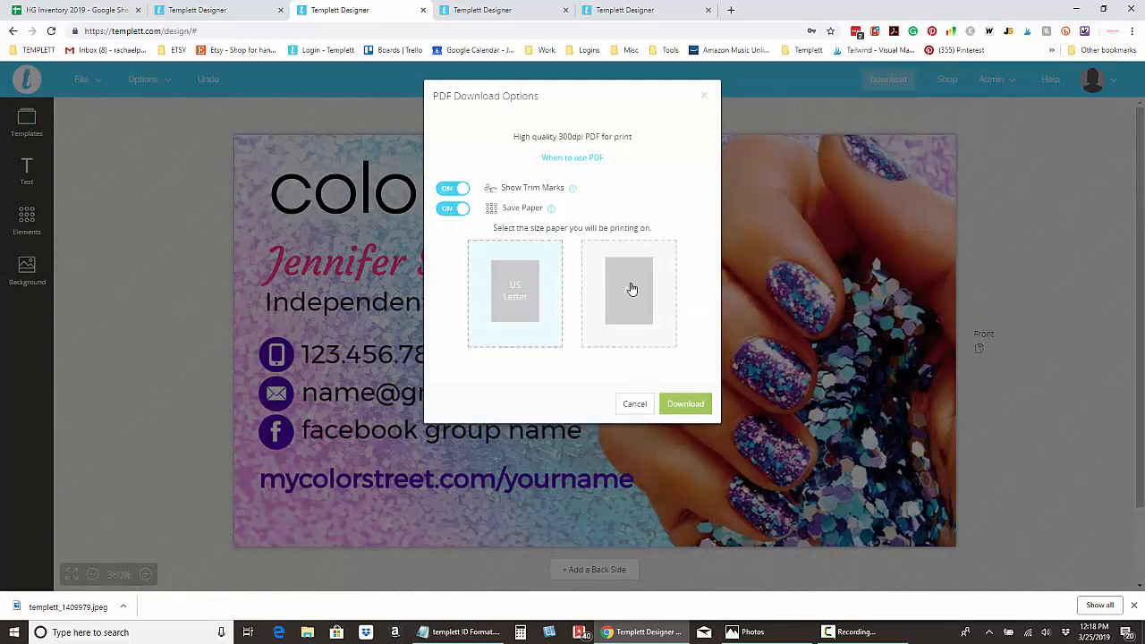
pyautogui.click(687, 405)
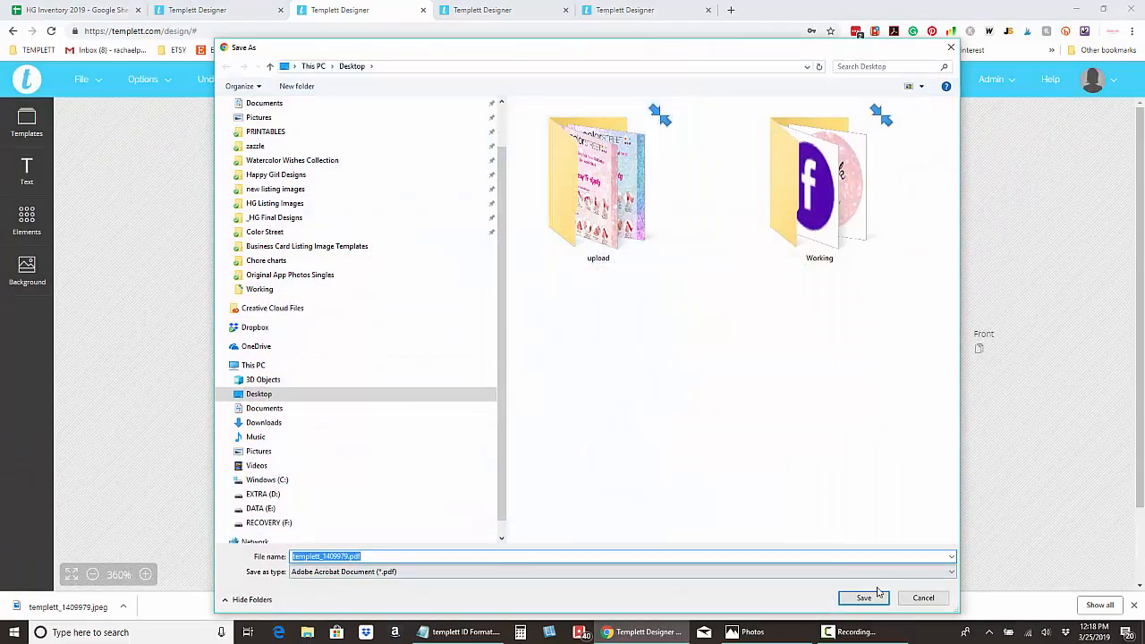
pyautogui.click(874, 594)
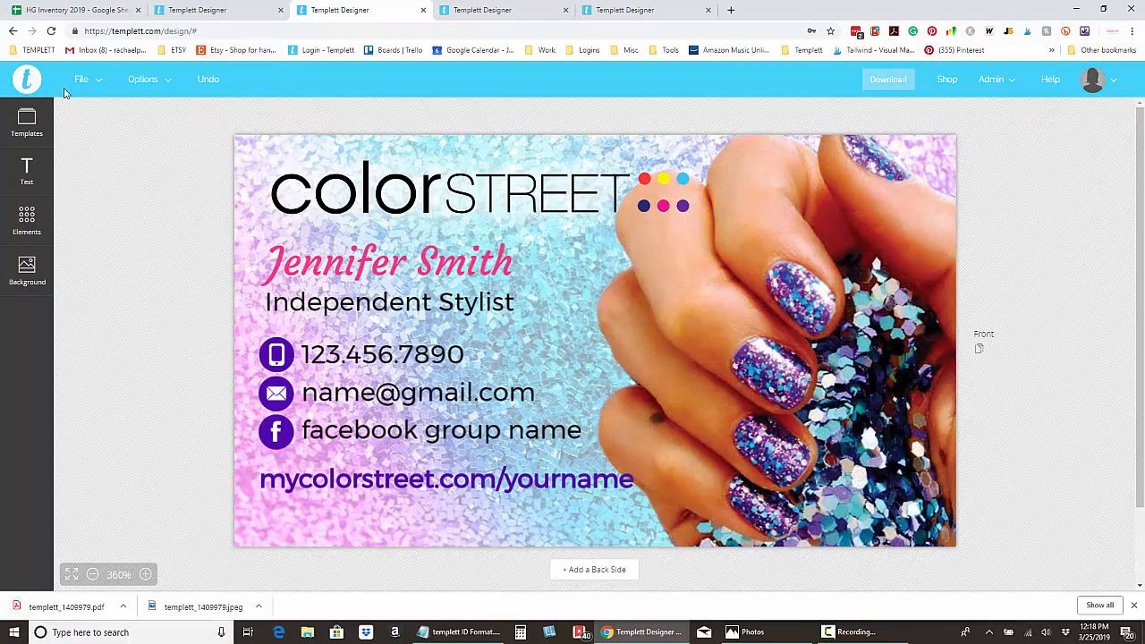
# Switch to the Templett tab with the How To Apply nail card and zoom in.
pyautogui.click(204, 10)
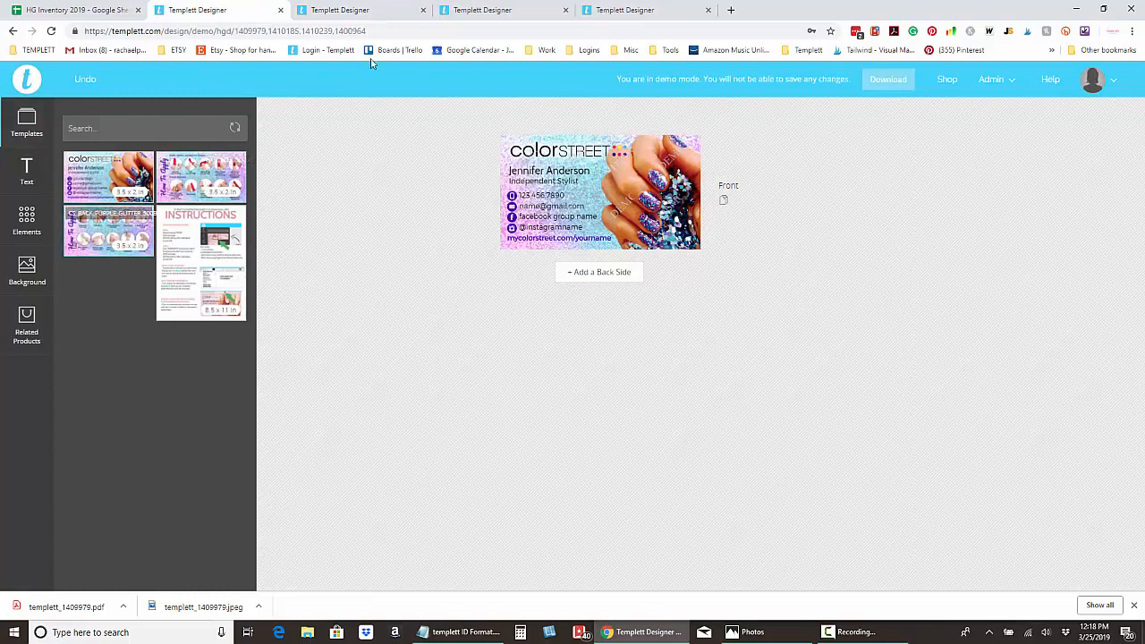
pyautogui.click(495, 12)
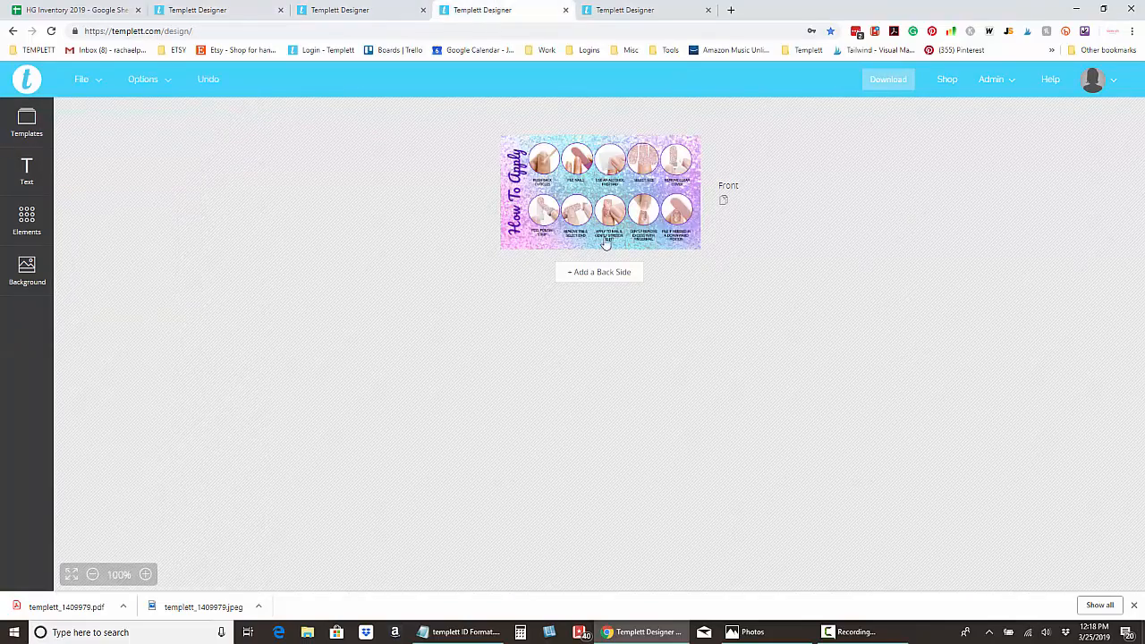
pyautogui.click(150, 574)
pyautogui.click(150, 575)
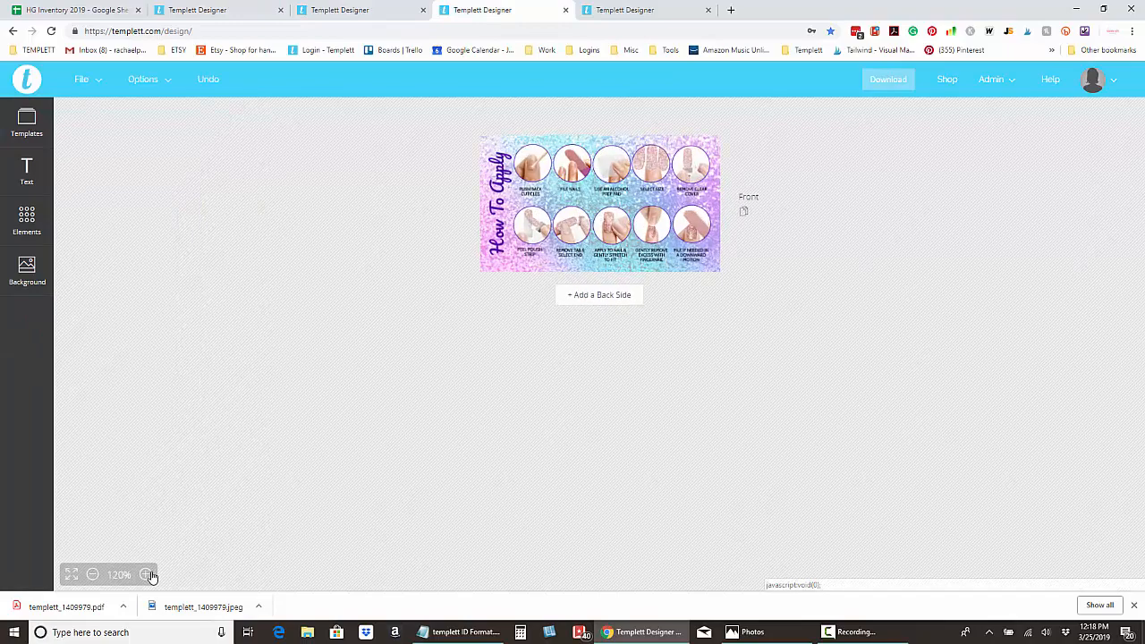
pyautogui.click(150, 574)
pyautogui.click(150, 574)
pyautogui.click(150, 574)
pyautogui.click(150, 574)
pyautogui.click(150, 574)
pyautogui.click(151, 574)
# Zoom the nail card further and select the vertical How To Apply heading.
pyautogui.click(151, 574)
pyautogui.click(151, 574)
pyautogui.click(150, 574)
pyautogui.click(151, 574)
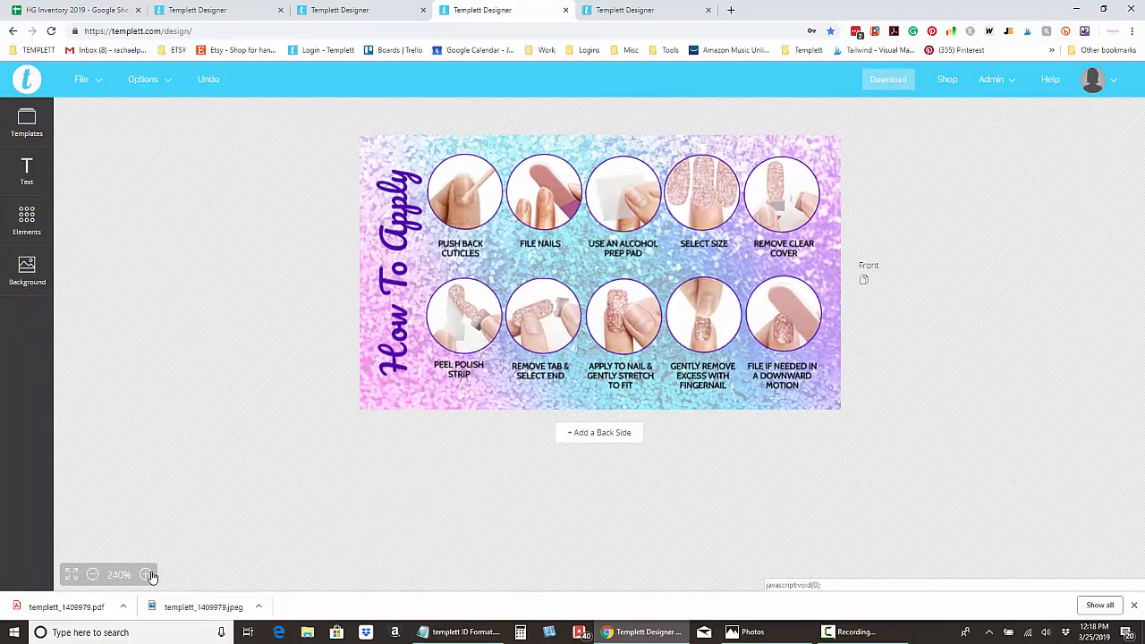
pyautogui.click(151, 574)
pyautogui.click(151, 575)
pyautogui.click(151, 574)
pyautogui.click(151, 575)
pyautogui.click(150, 574)
pyautogui.click(151, 574)
pyautogui.click(150, 574)
pyautogui.click(150, 574)
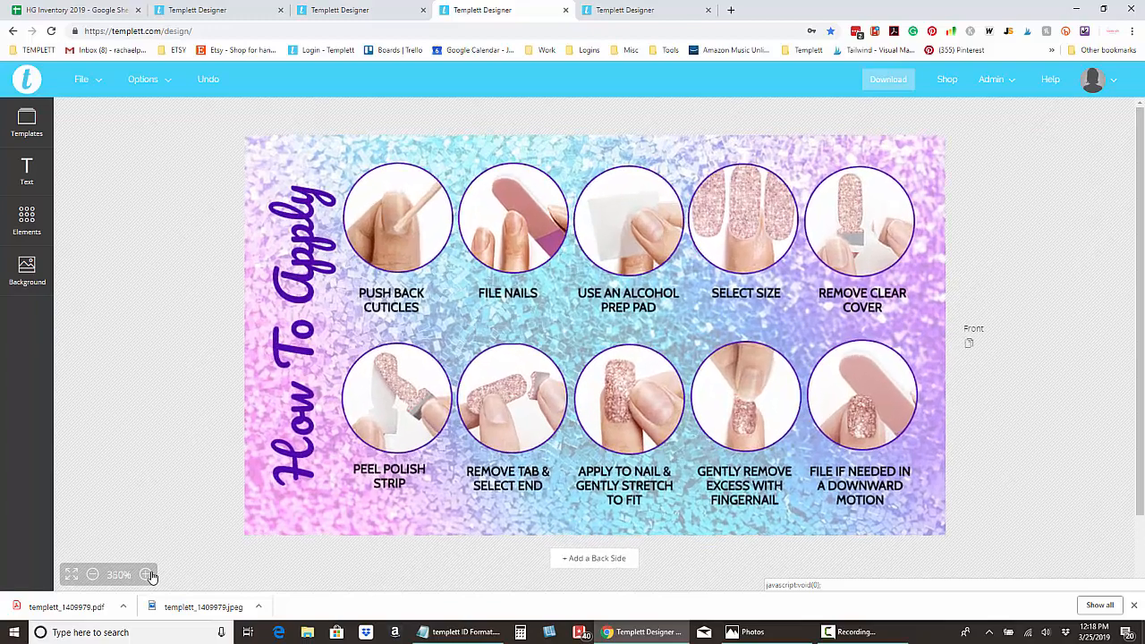
pyautogui.click(150, 575)
pyautogui.click(150, 575)
pyautogui.click(150, 574)
pyautogui.click(150, 575)
pyautogui.click(150, 574)
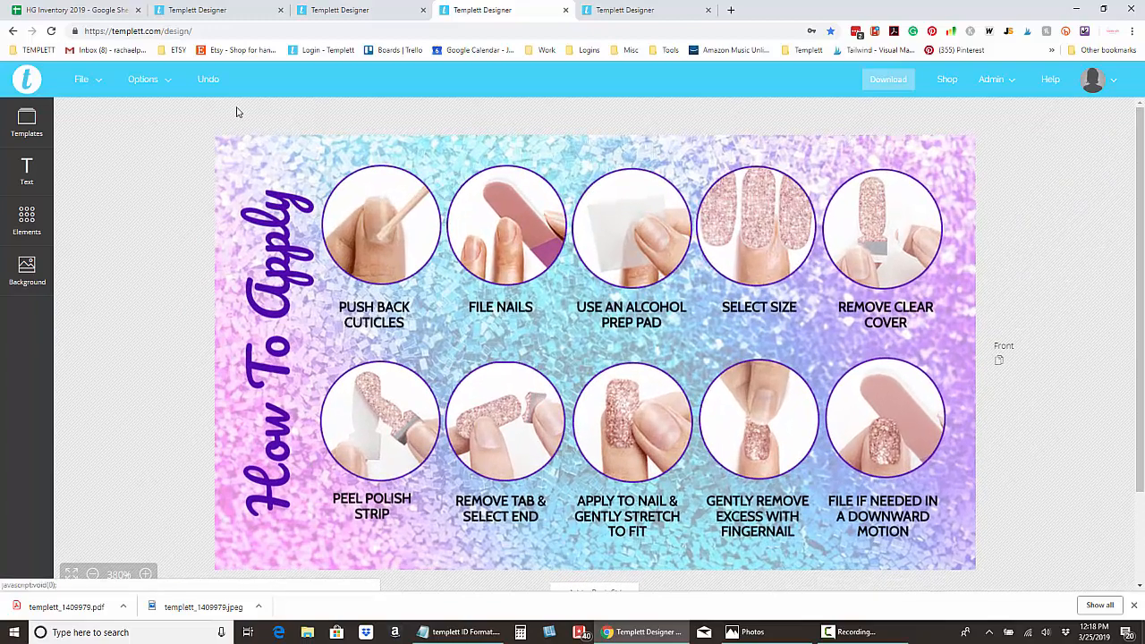
pyautogui.click(273, 284)
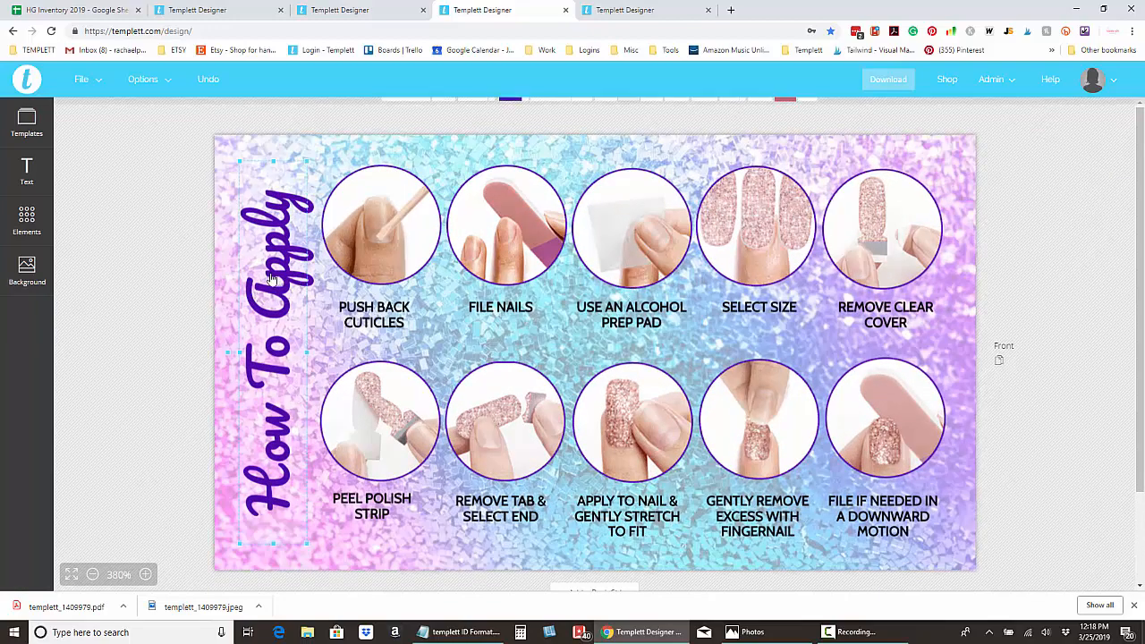
# Change the fifth caption from 'REMOVE CLEAR COVER' to 'REMOVE CLEAR STRIP'.
pyautogui.click(361, 320)
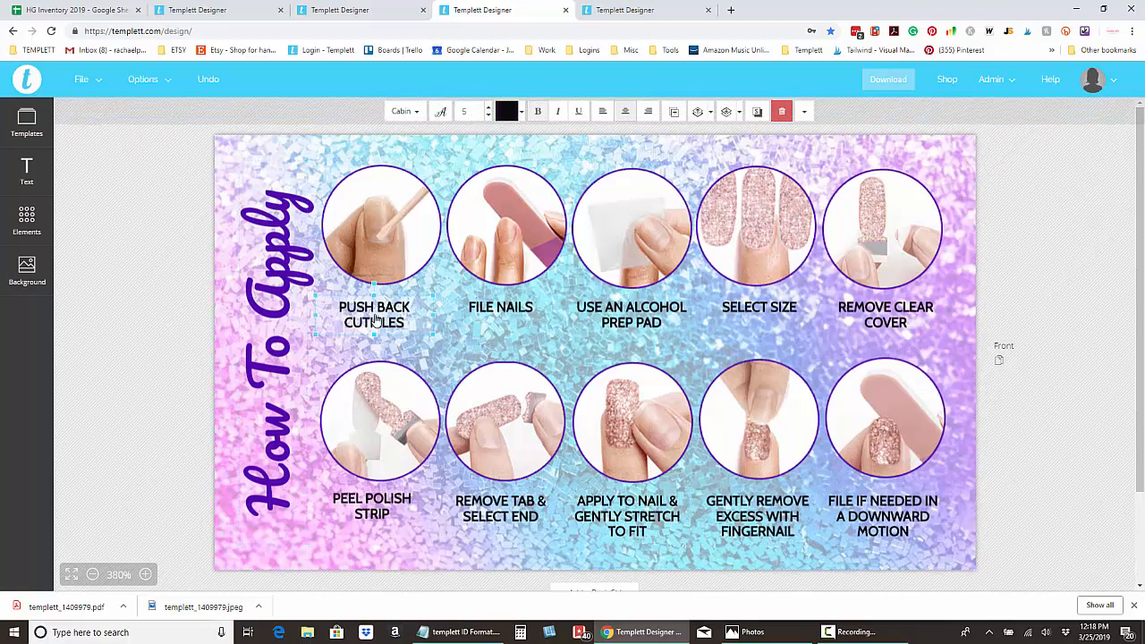
pyautogui.click(521, 314)
pyautogui.click(631, 315)
pyautogui.click(779, 313)
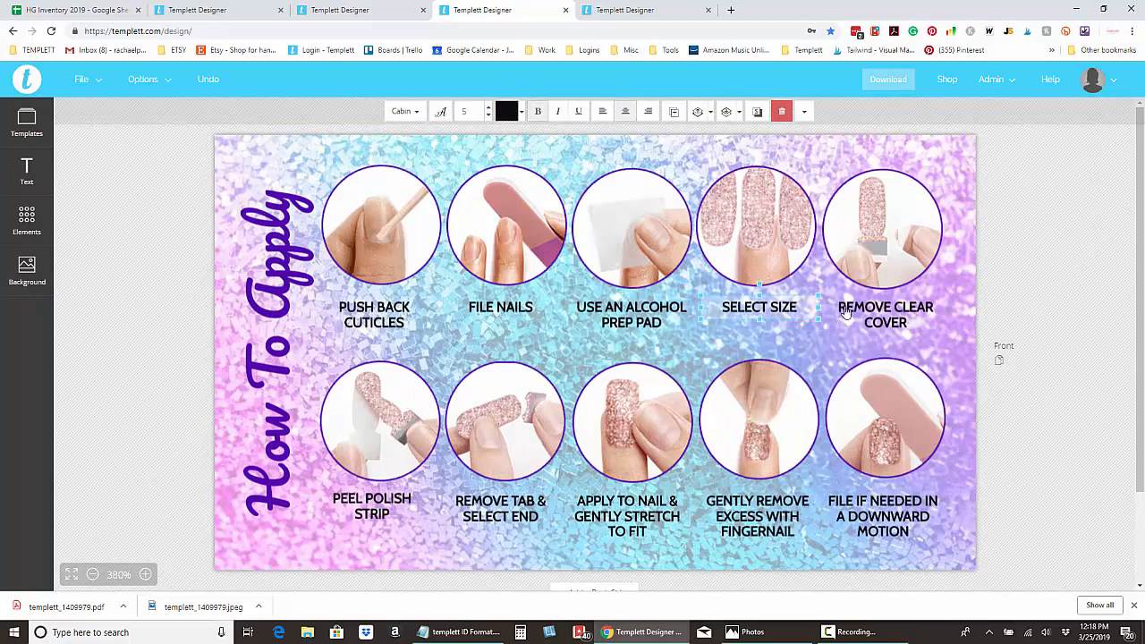
pyautogui.click(872, 317)
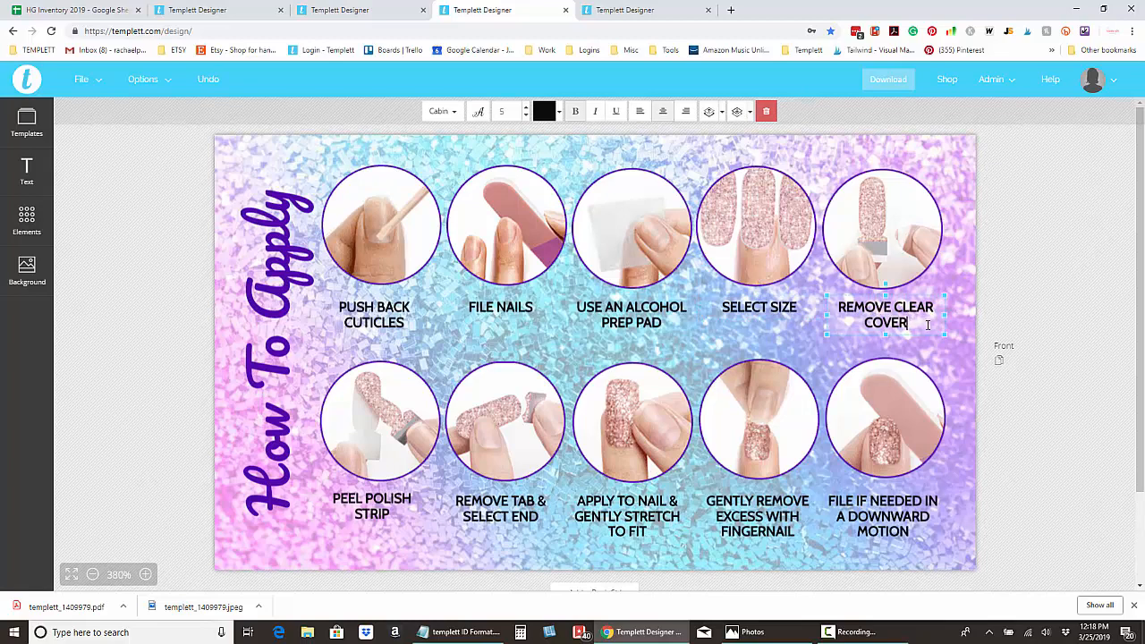
pyautogui.press('BackSpace')
pyautogui.press('BackSpace')
pyautogui.press('BackSpace')
pyautogui.press('BackSpace')
pyautogui.press('BackSpace')
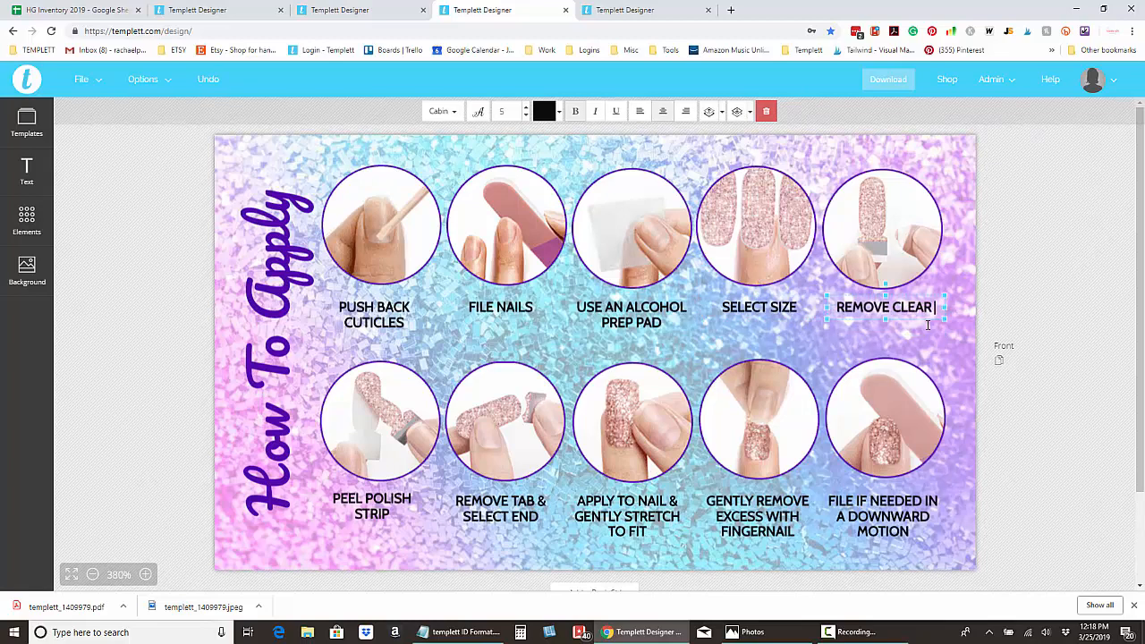
pyautogui.press('capslock')
pyautogui.write('ST')
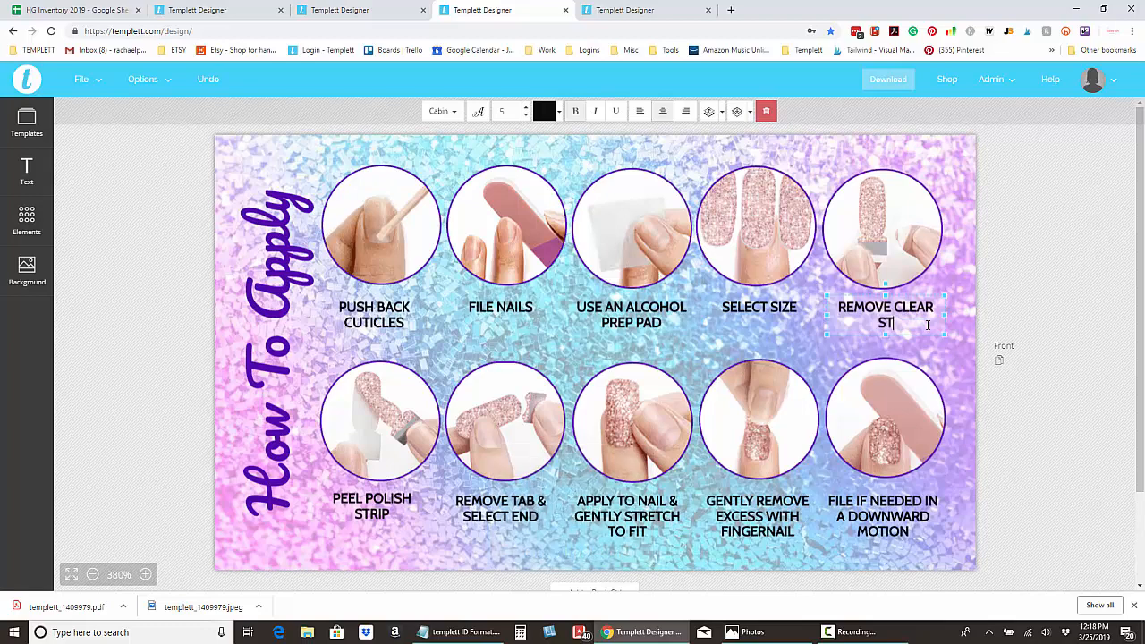
pyautogui.write('RIP')
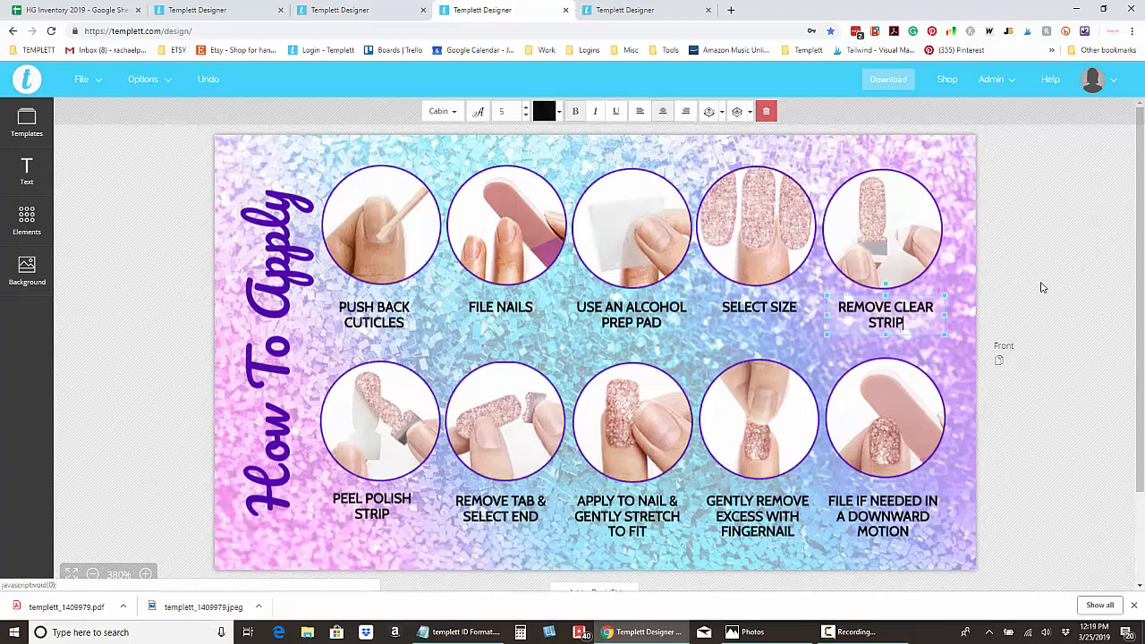
# Nudge the fifth circle's nail image slightly back into alignment.
pyautogui.click(854, 223)
pyautogui.moveTo(870, 228); pyautogui.dragTo(870, 225)
pyautogui.click(1003, 253)
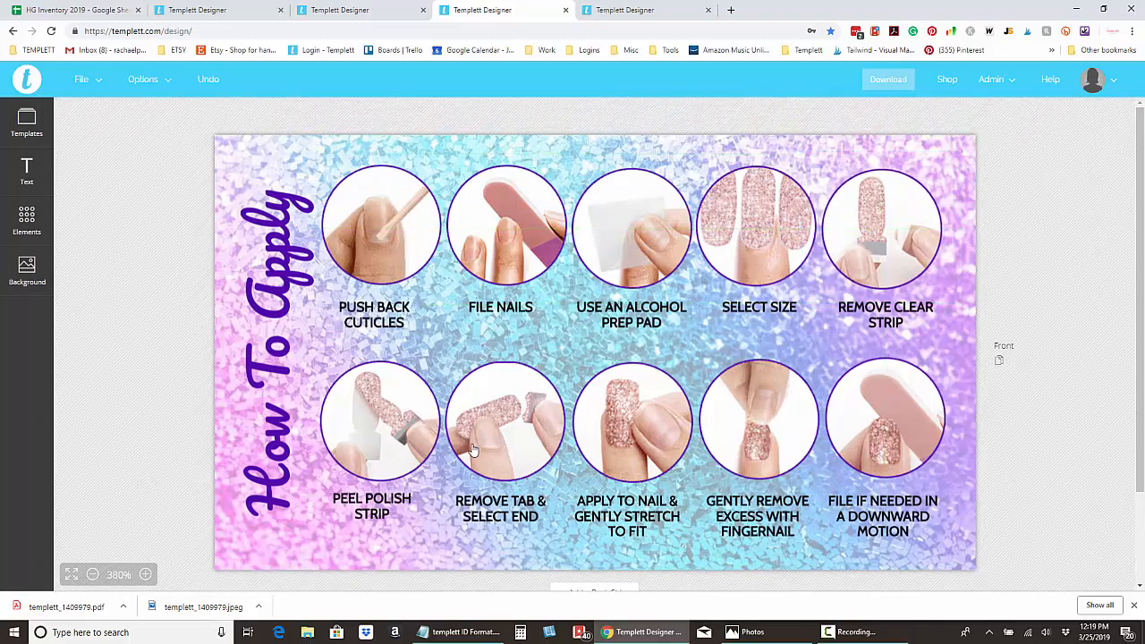
# Export the card as JPEG (For Print) and save it to the Desktop as templett_1410239.jpeg.
pyautogui.click(83, 82)
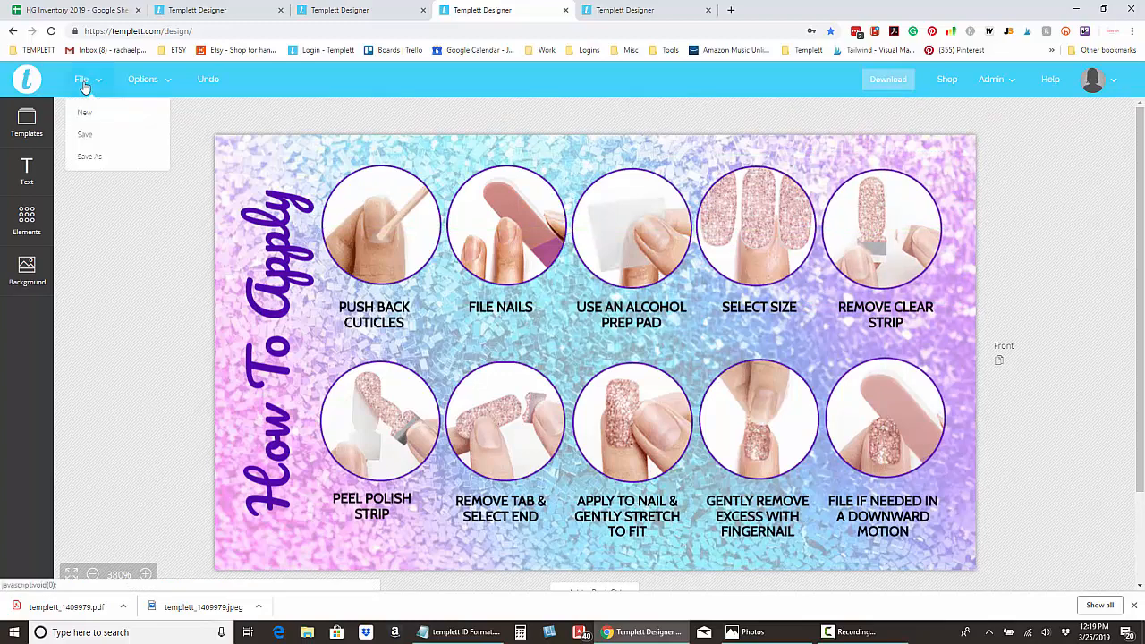
pyautogui.click(898, 82)
pyautogui.click(898, 168)
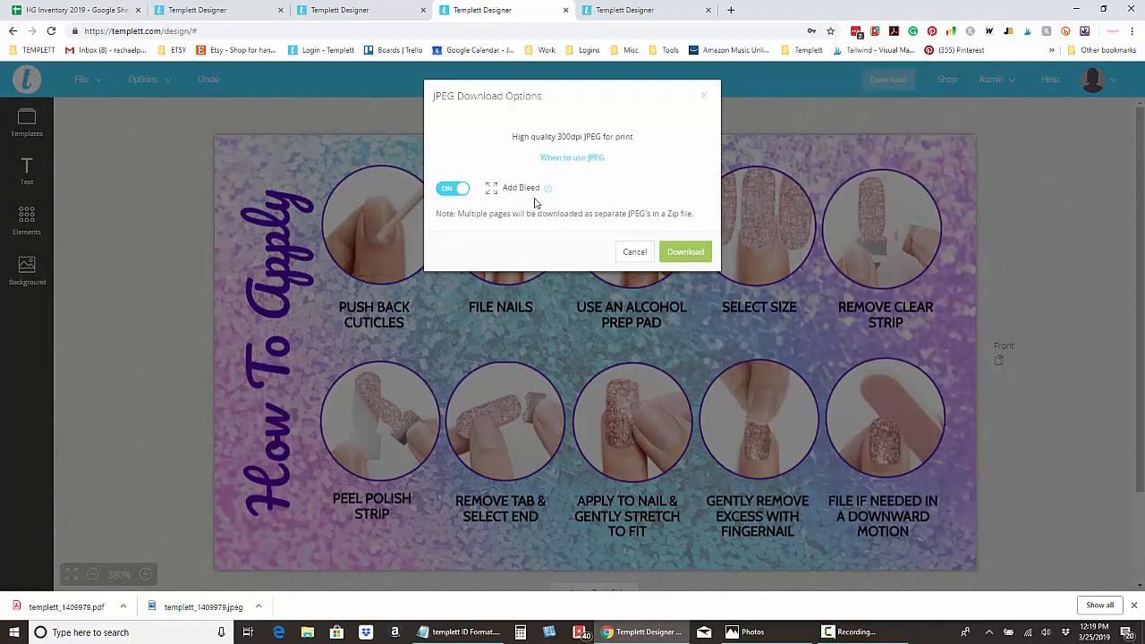
pyautogui.click(686, 254)
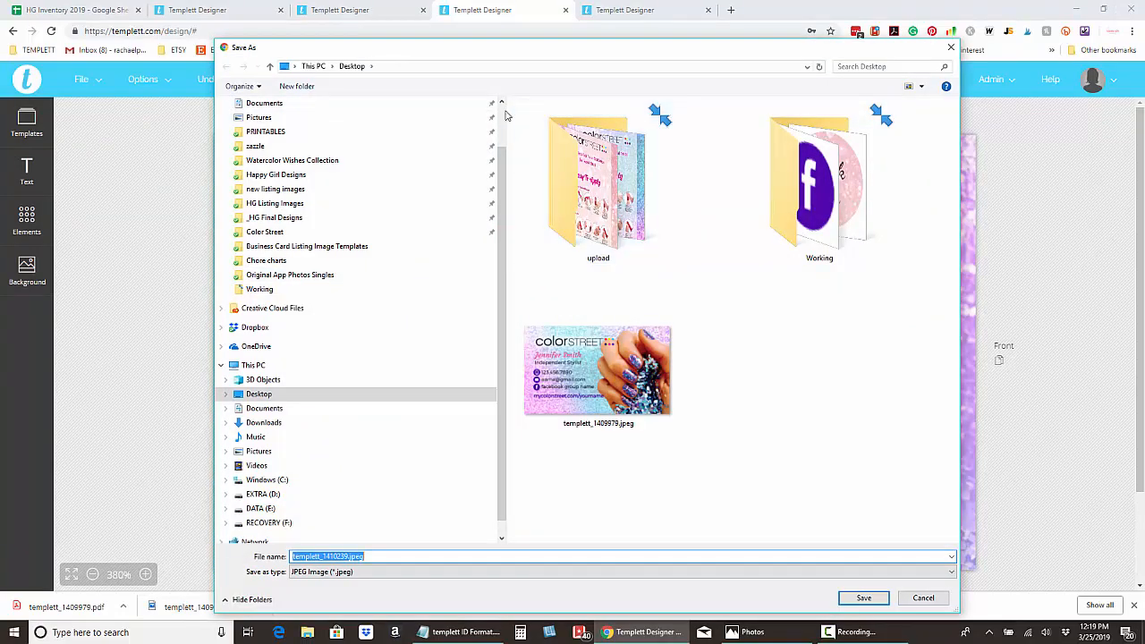
pyautogui.click(348, 129)
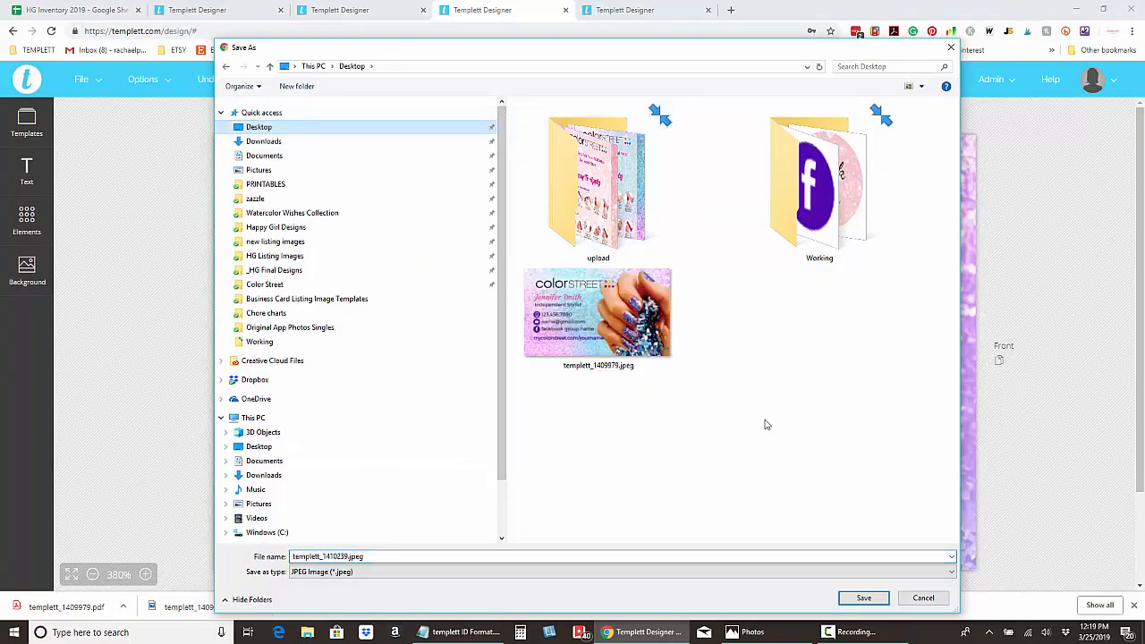
pyautogui.click(864, 597)
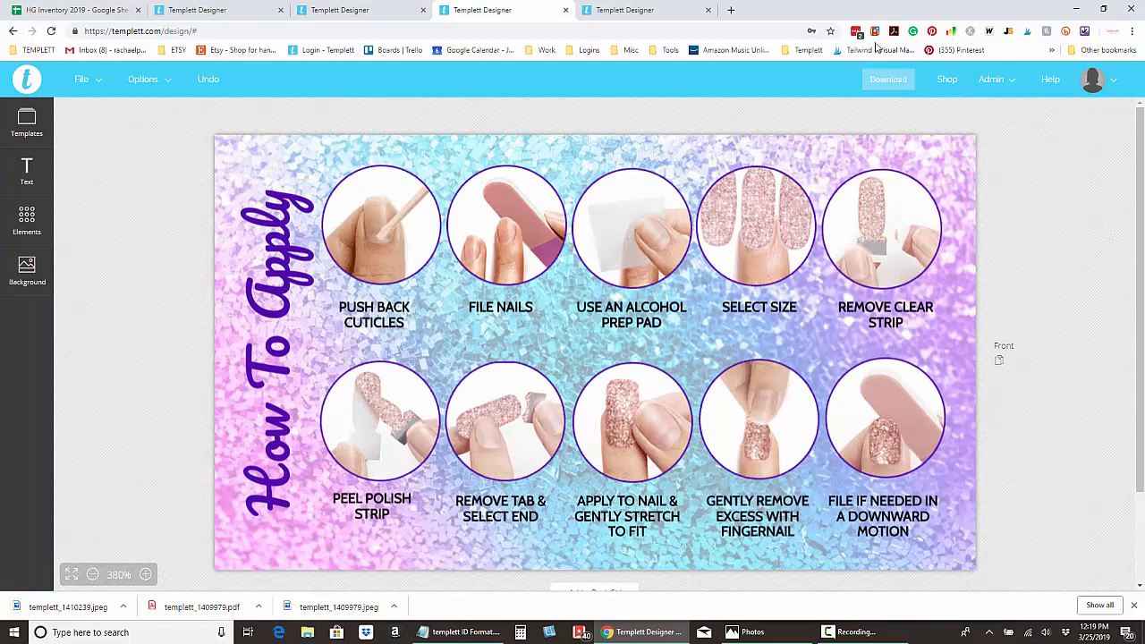
# Minimize Chrome, Photos and Notepad, then preview the business card and How To Apply JPEGs.
pyautogui.click(1077, 15)
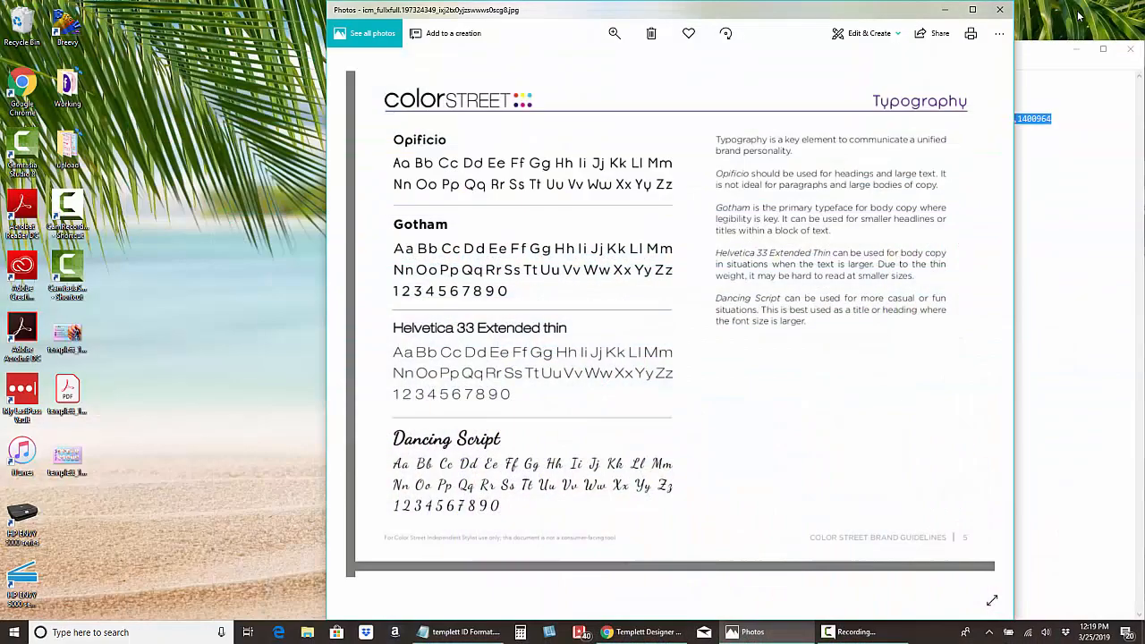
pyautogui.click(944, 10)
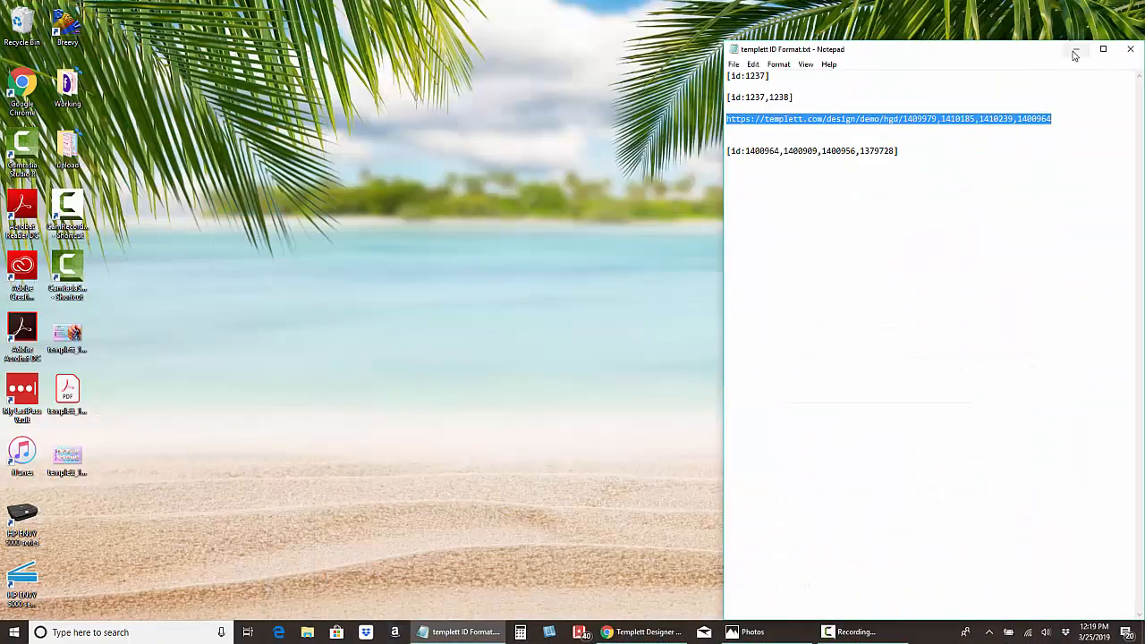
pyautogui.click(1073, 50)
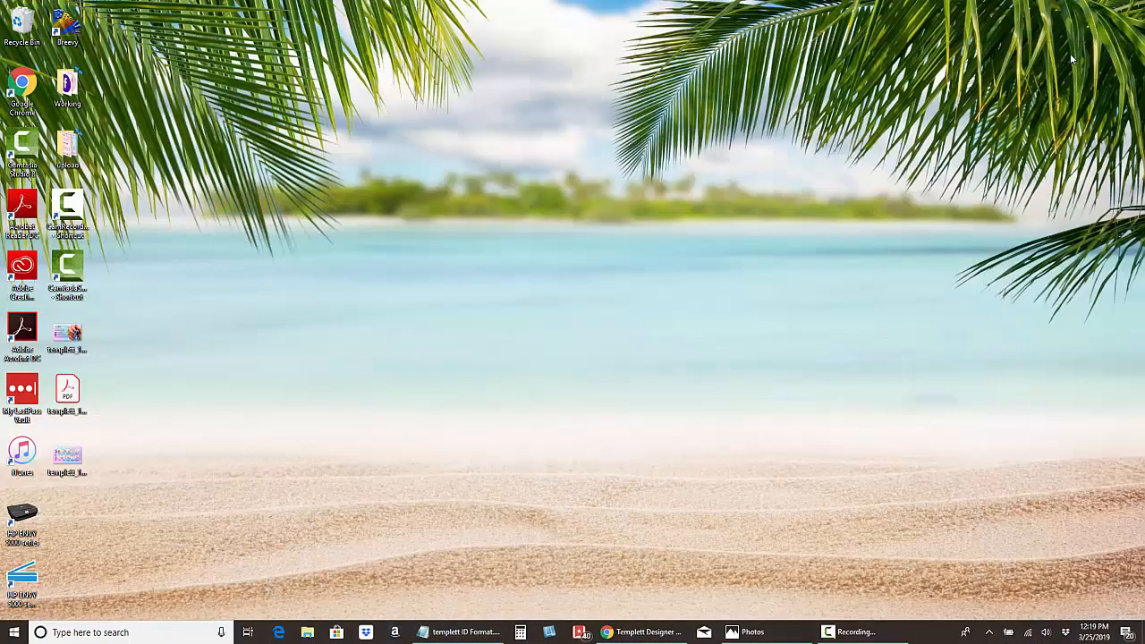
pyautogui.doubleClick(67, 338)
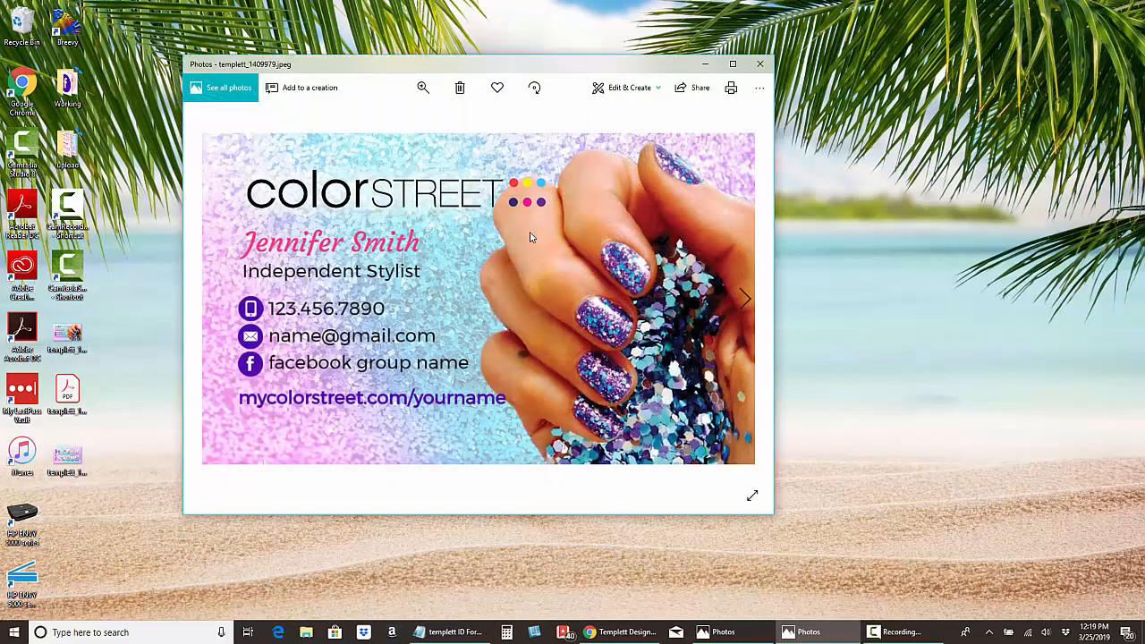
pyautogui.click(761, 65)
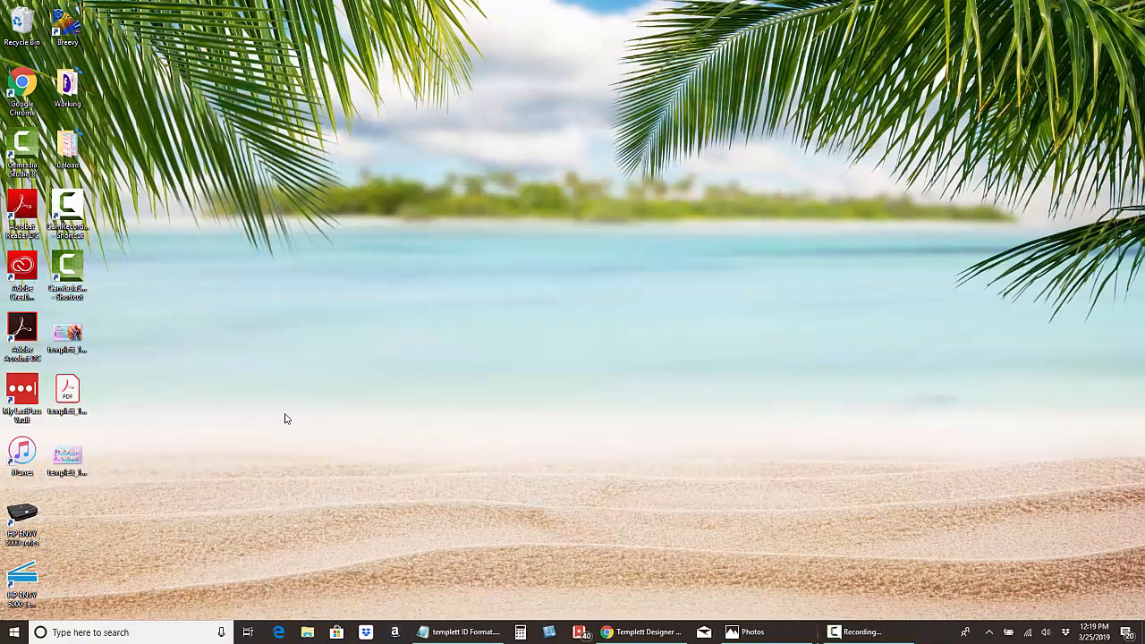
pyautogui.doubleClick(69, 467)
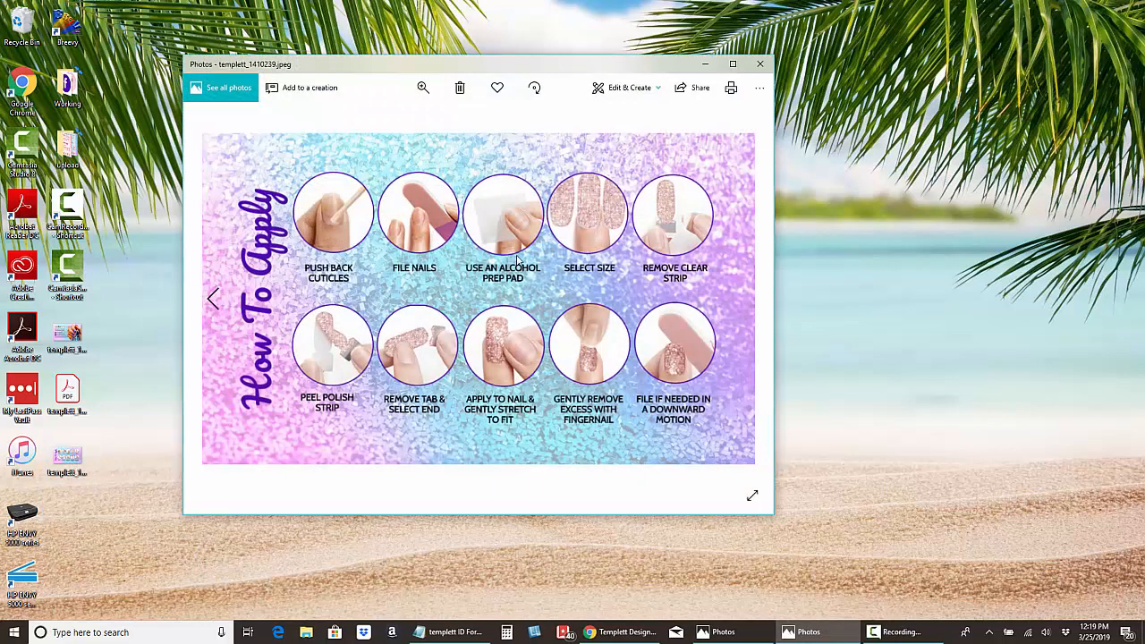
pyautogui.click(760, 65)
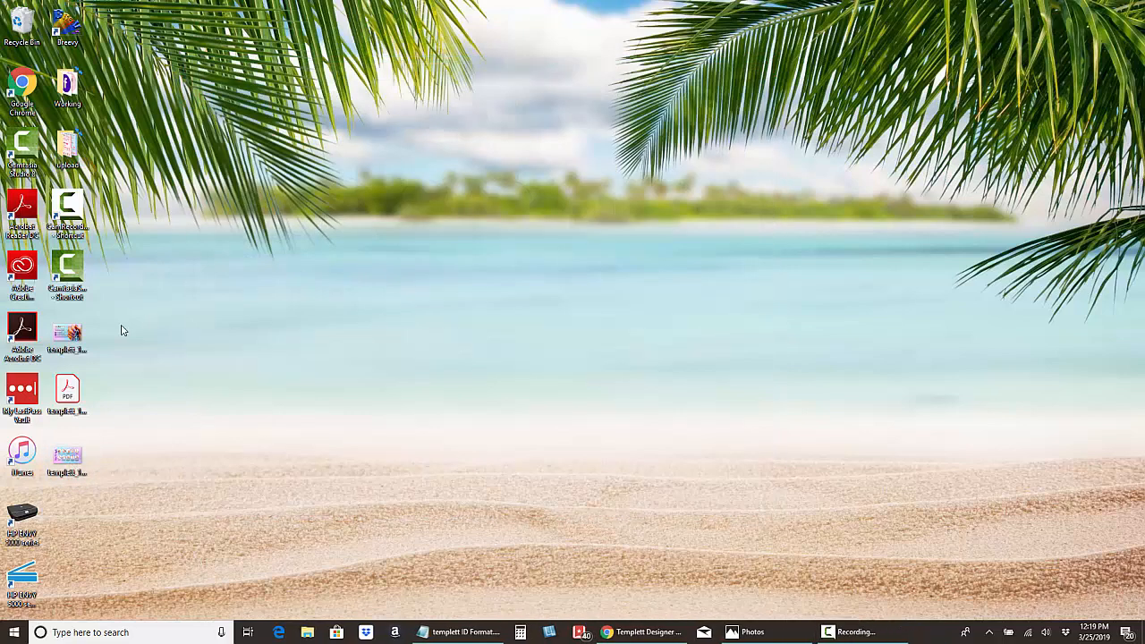
# Group both JPEGs and the PDF in mid-desktop, then open the business card PDF.
pyautogui.moveTo(74, 339); pyautogui.dragTo(528, 217)
pyautogui.moveTo(51, 481); pyautogui.dragTo(506, 303)
pyautogui.click(607, 251)
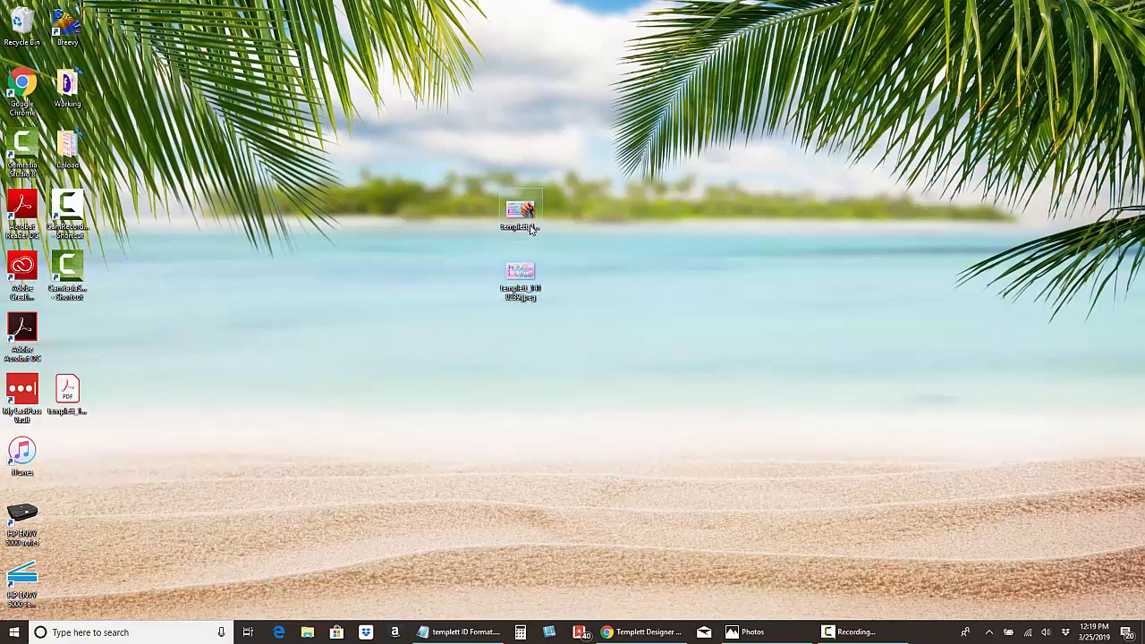
pyautogui.moveTo(77, 390); pyautogui.dragTo(657, 337)
pyautogui.doubleClick(657, 337)
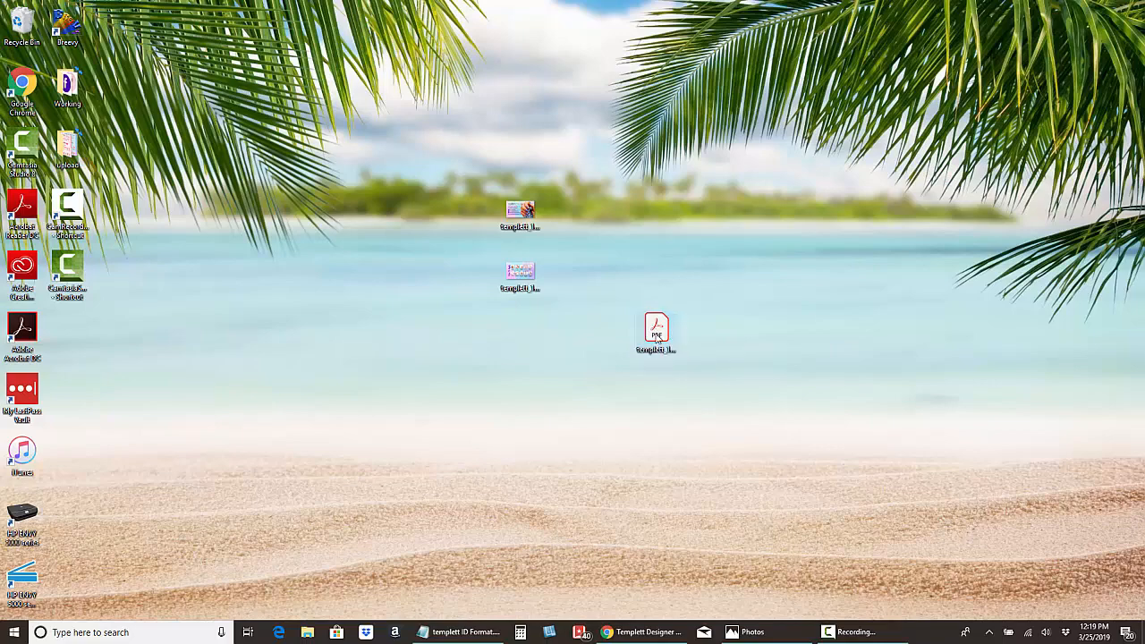
# Scroll through the four-card PDF in Acrobat, close it, and return to Templett.
pyautogui.scroll(-10, 649, 339)
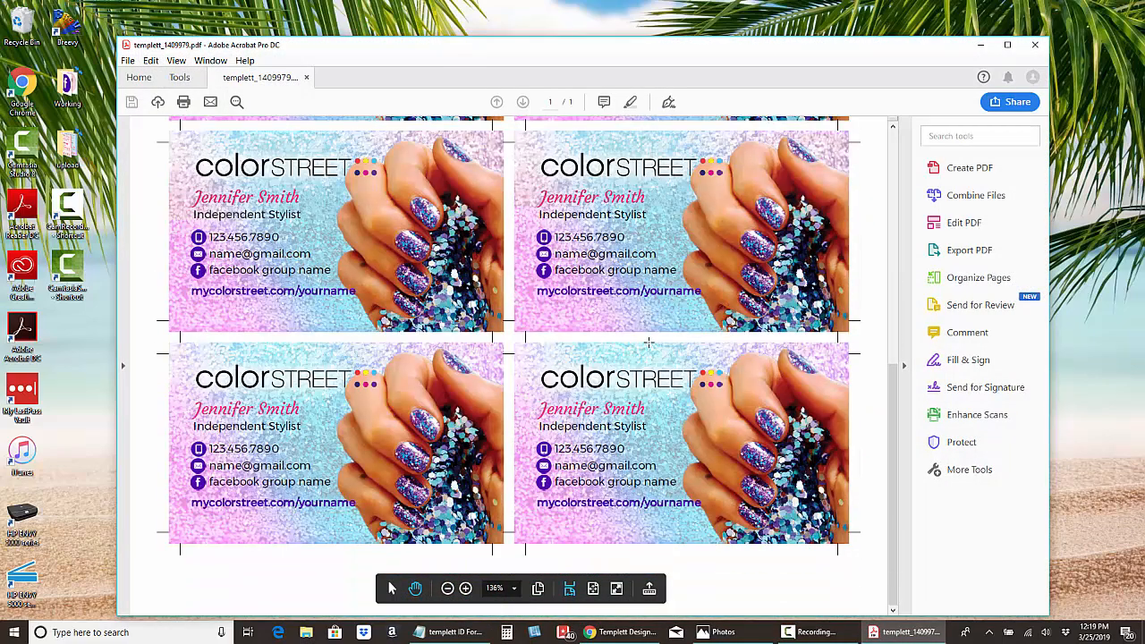
pyautogui.scroll(-1, 649, 342)
pyautogui.scroll(2, 649, 339)
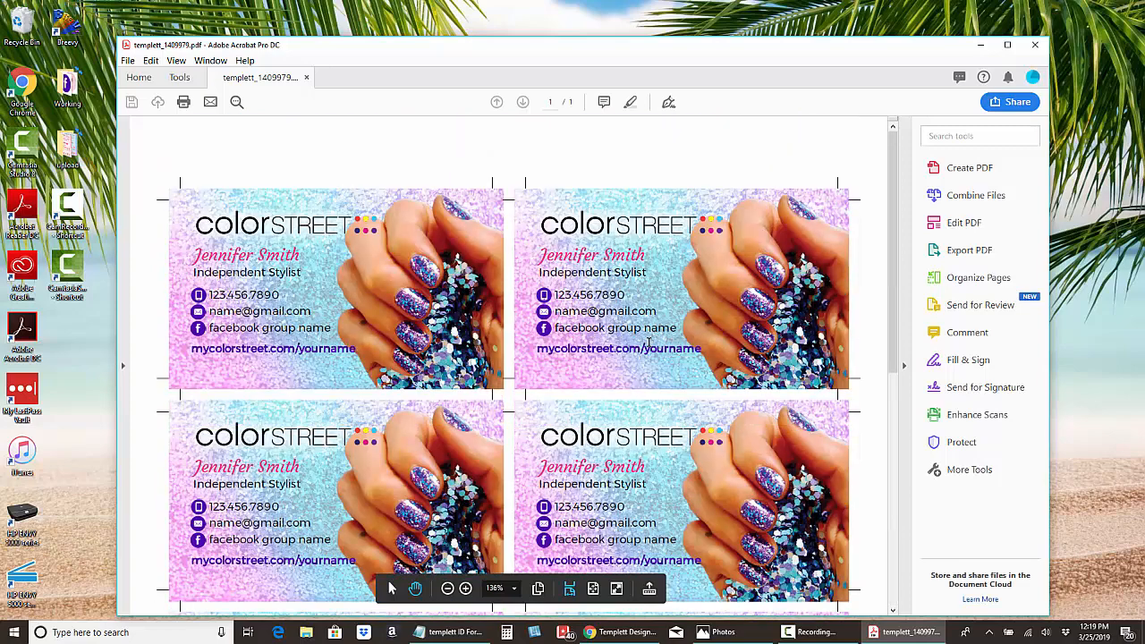
pyautogui.click(1035, 45)
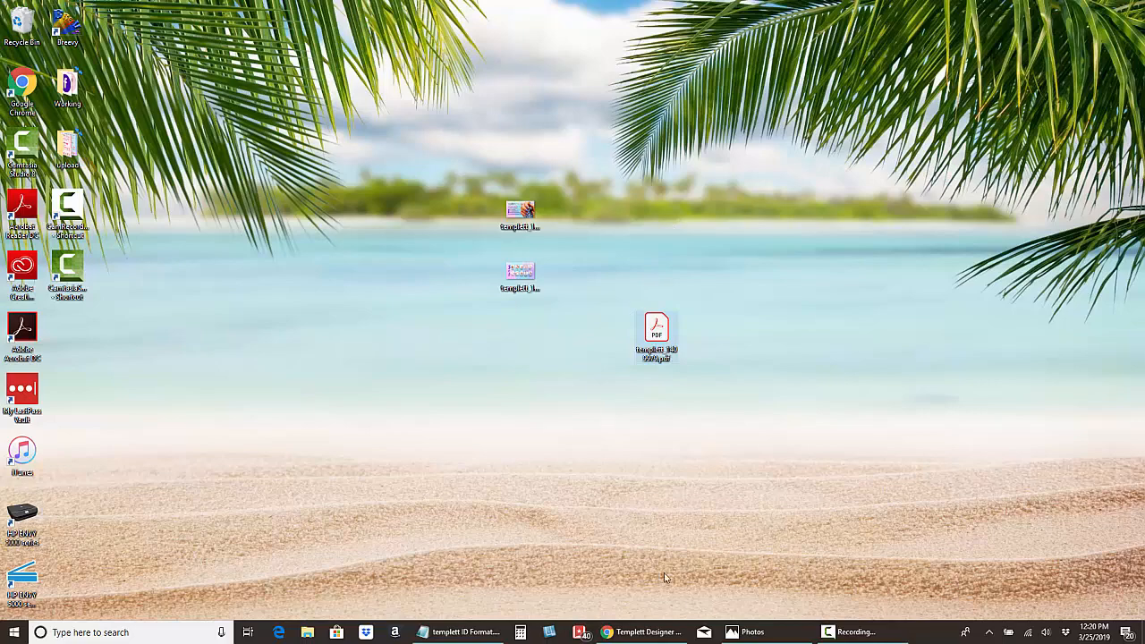
pyautogui.click(644, 632)
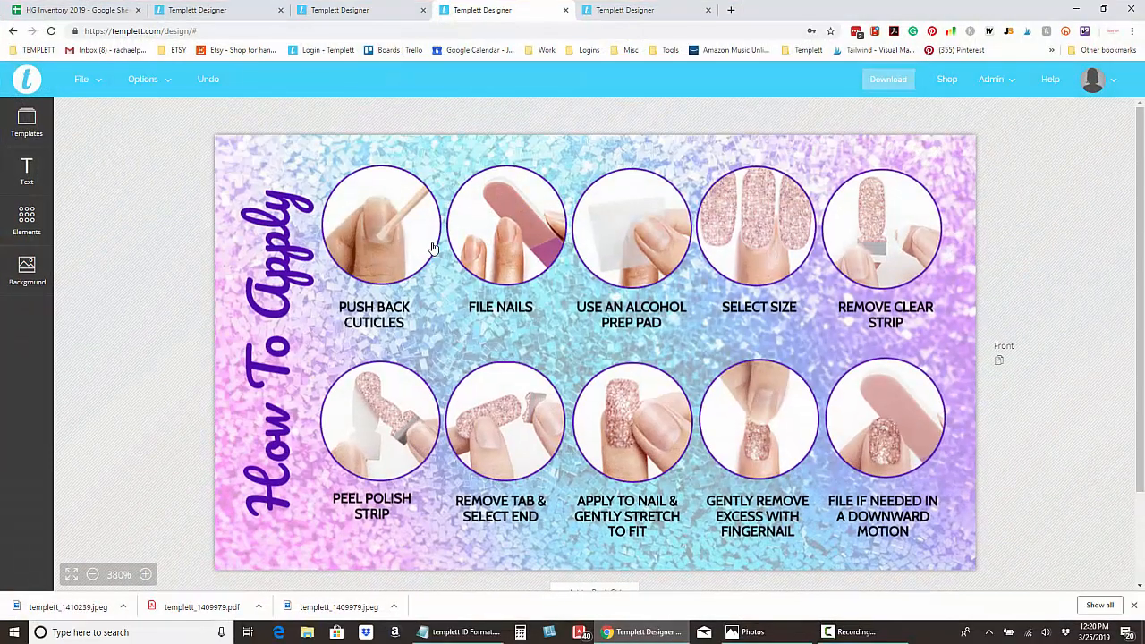